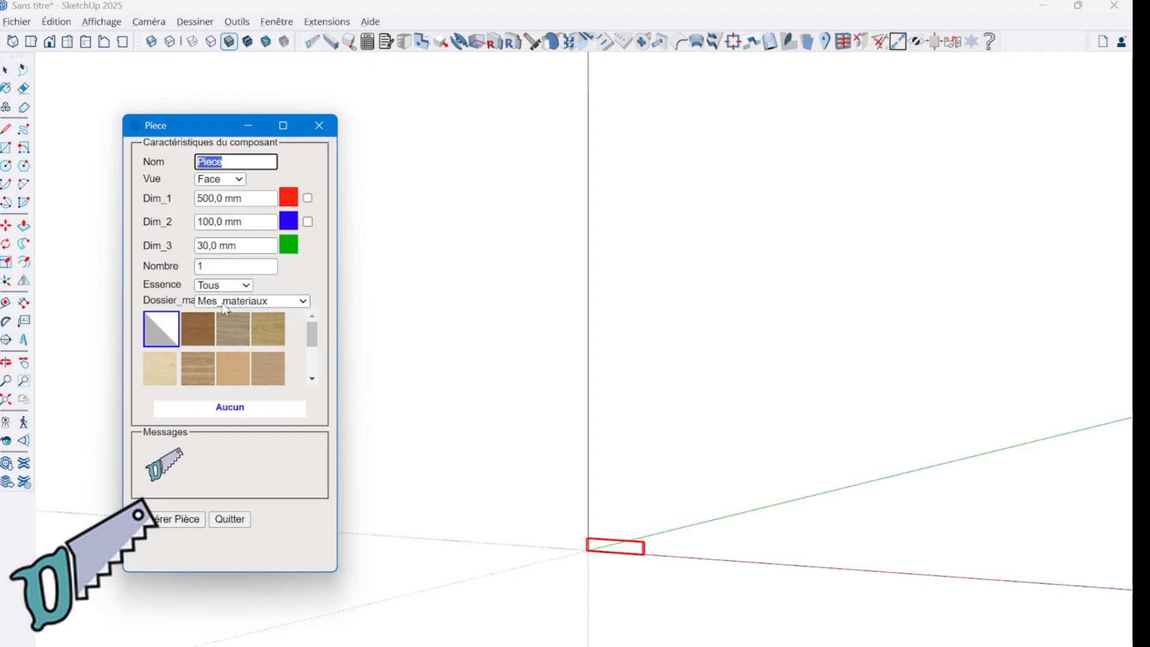
Examine the thickness choices for the Melamine panel material in the Piece dialog, and the Epaisseur choices in the Partition dialog.
scroll(277, 353, "down", 3)
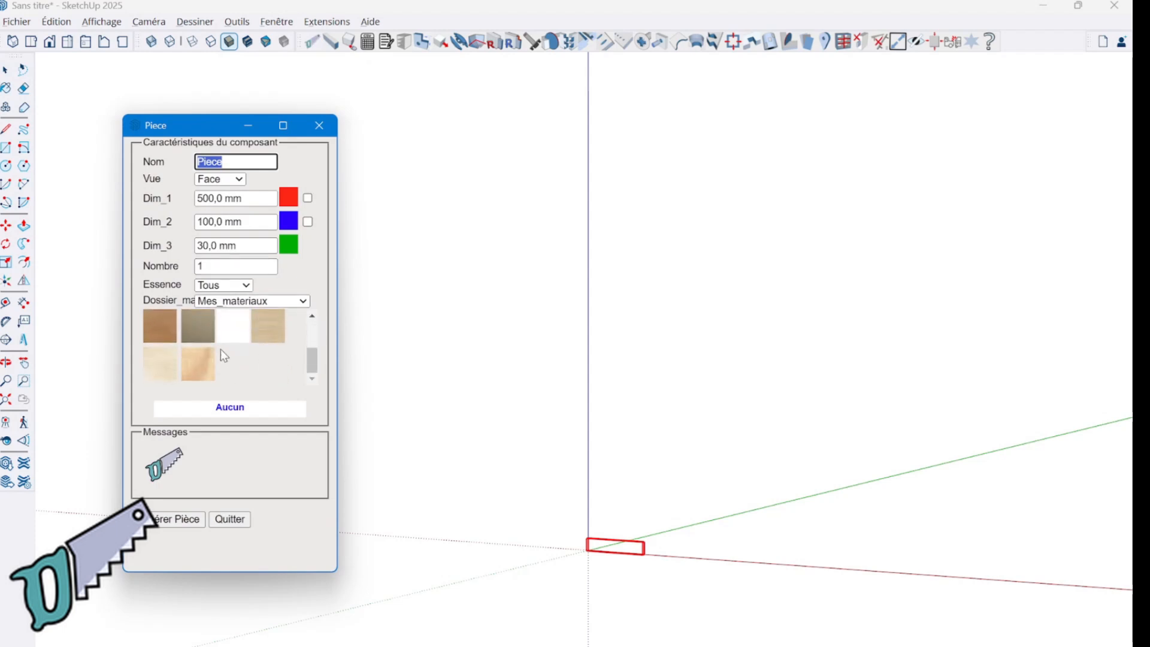
left_click(229, 336)
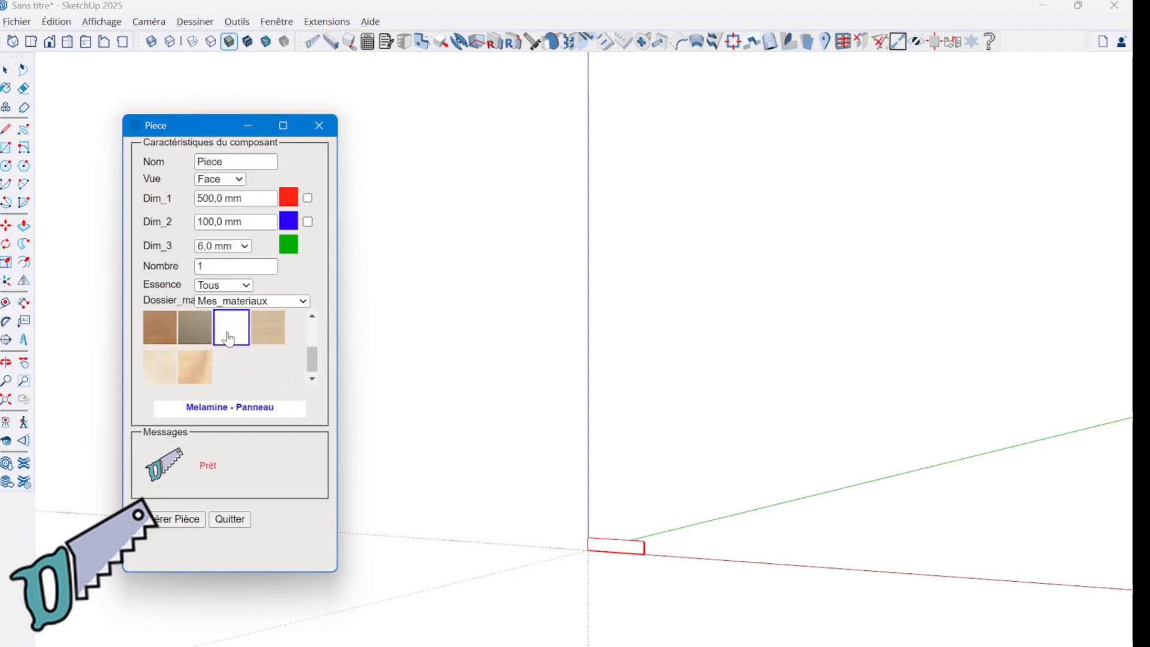
left_click(246, 247)
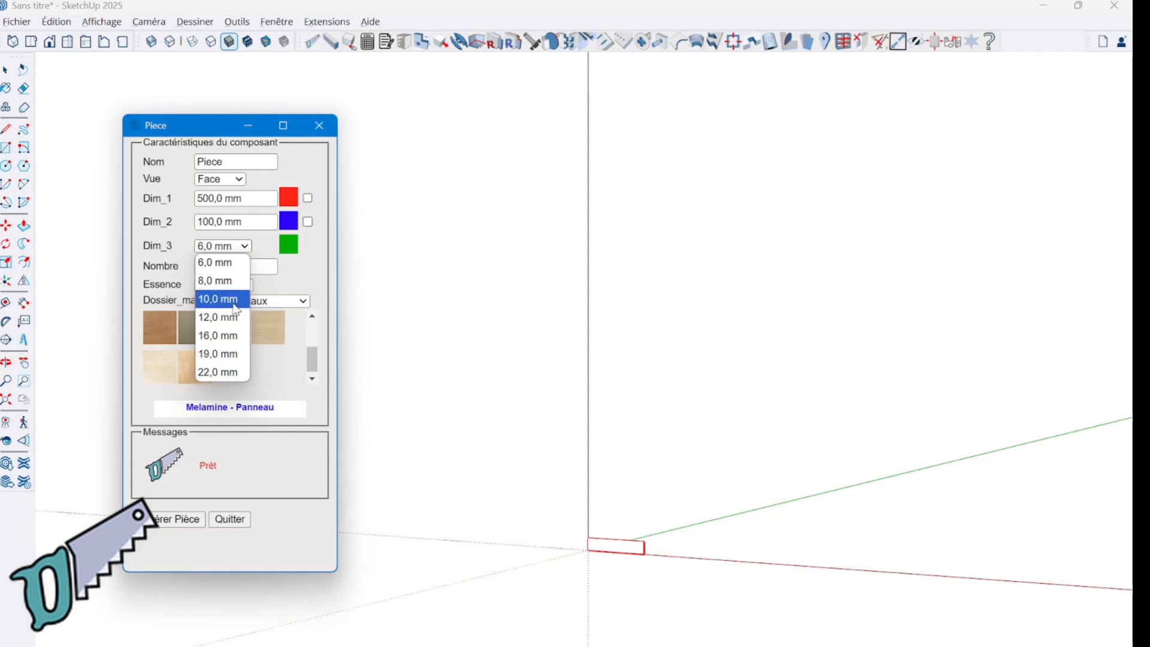
left_click(319, 125)
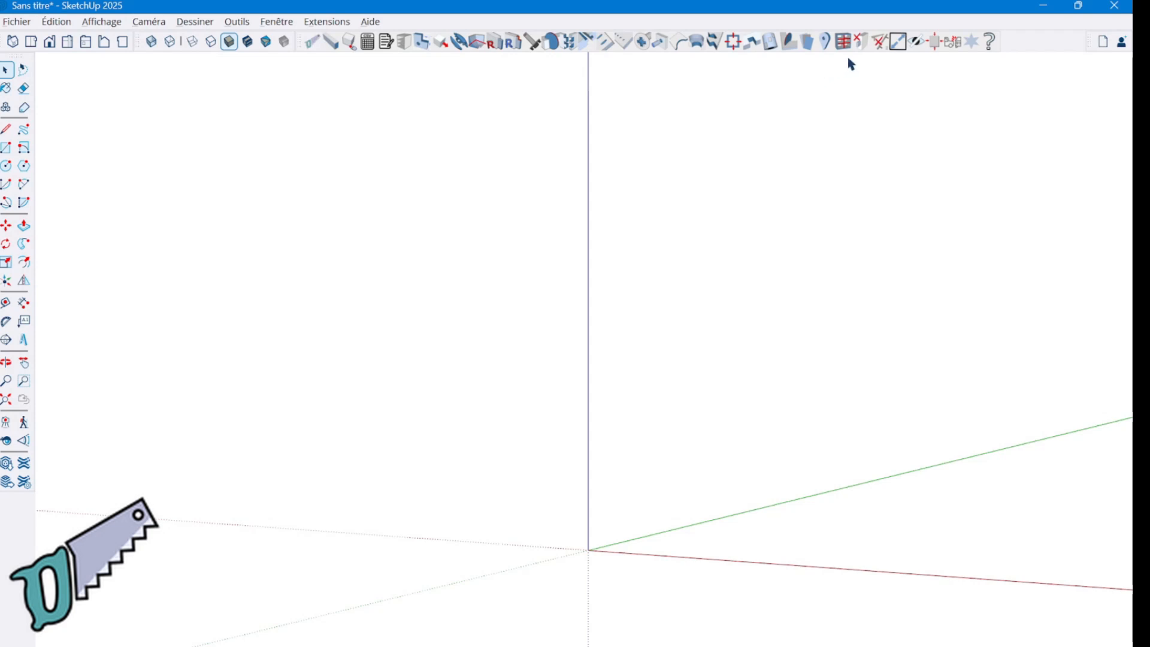
left_click(858, 42)
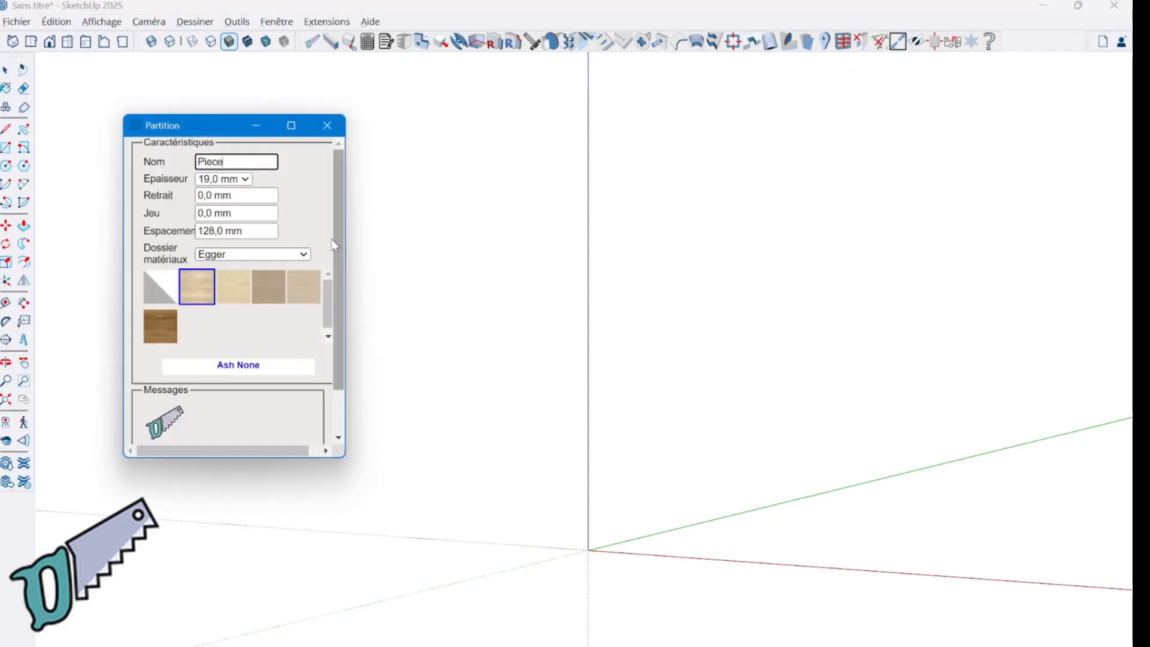
left_click(248, 181)
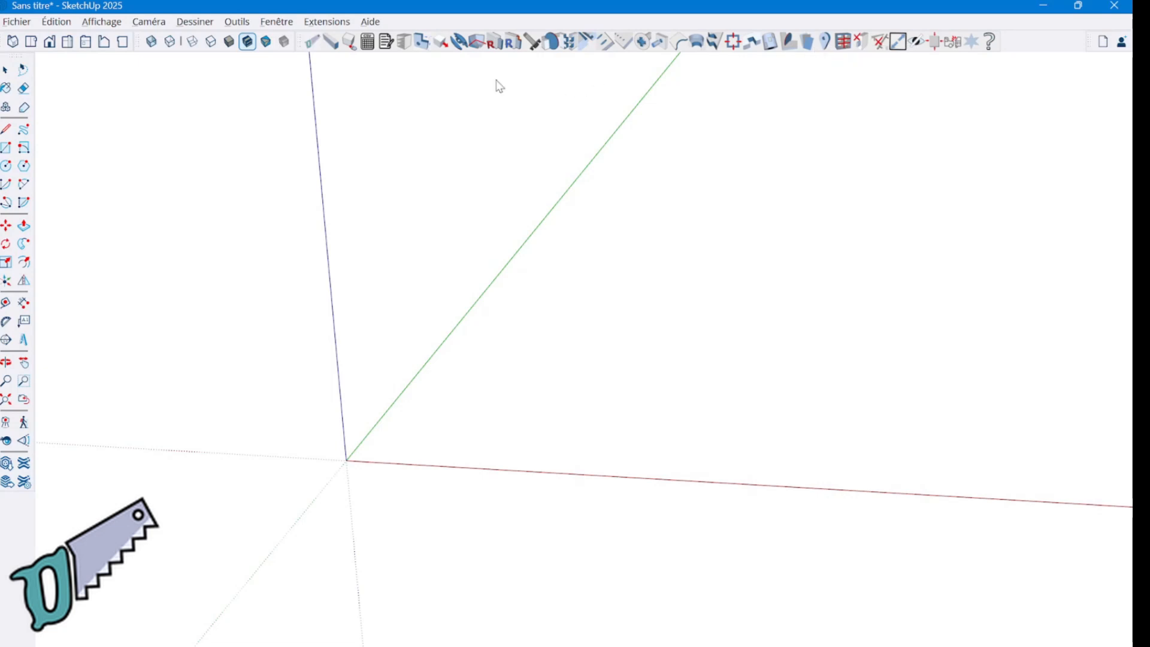
Generate and place a Melamine cabinet 800 mm high, 500 mm wide and 600 mm deep, with 0 shelves.
left_click(407, 44)
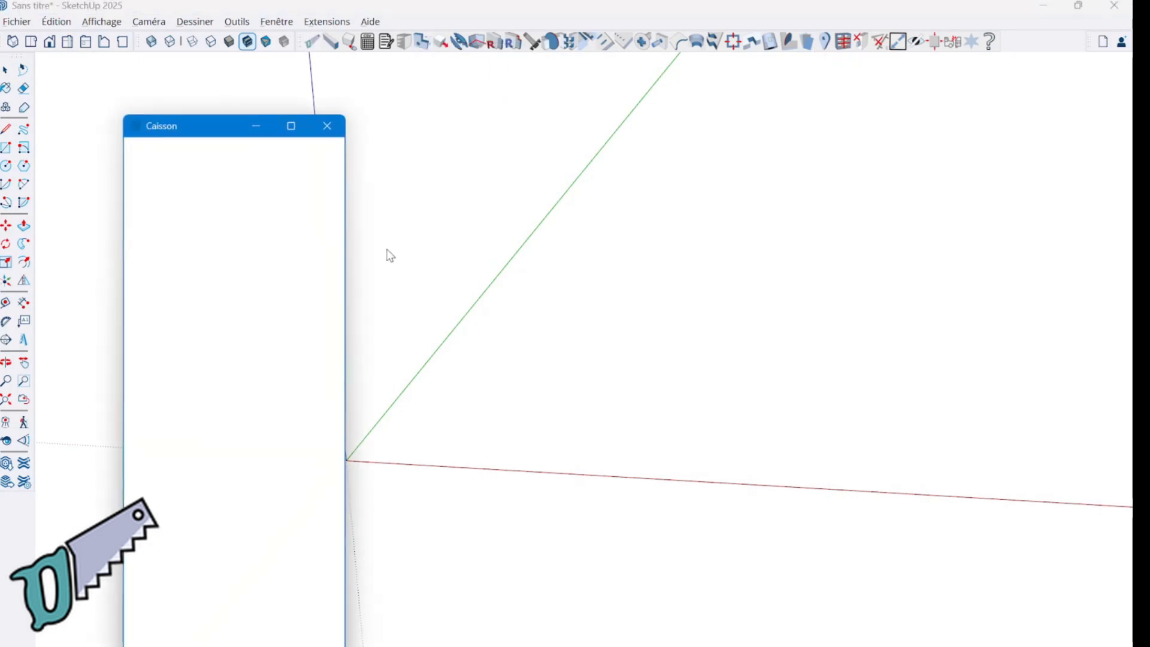
double_click(255, 426)
type("0")
key("Tab")
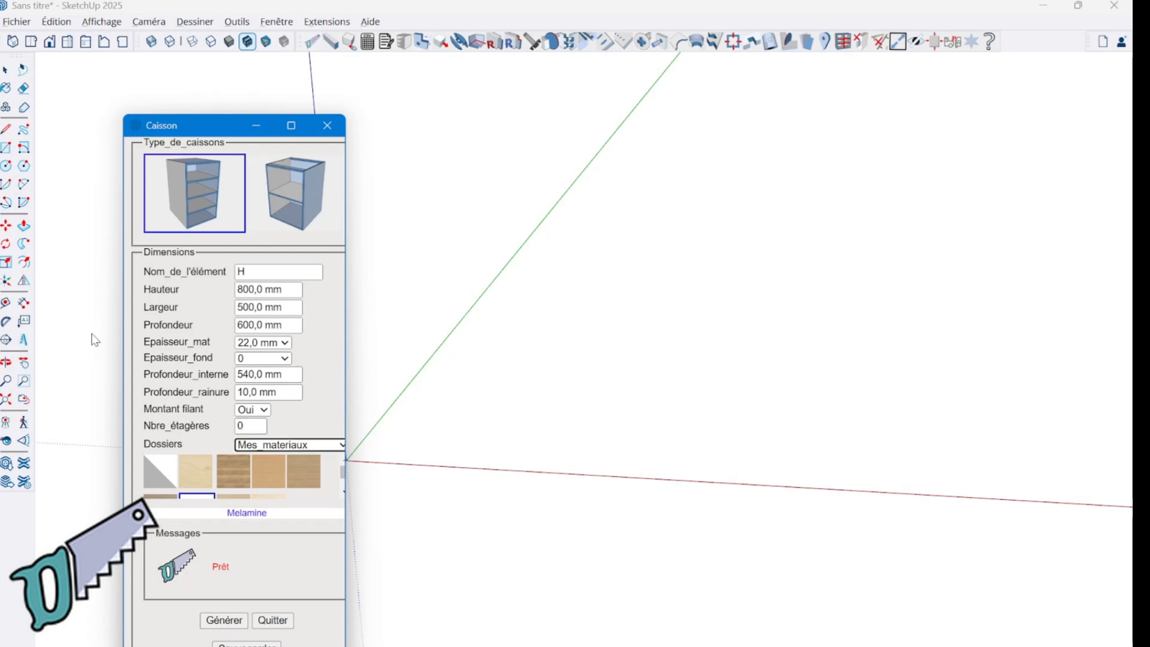
left_click(224, 620)
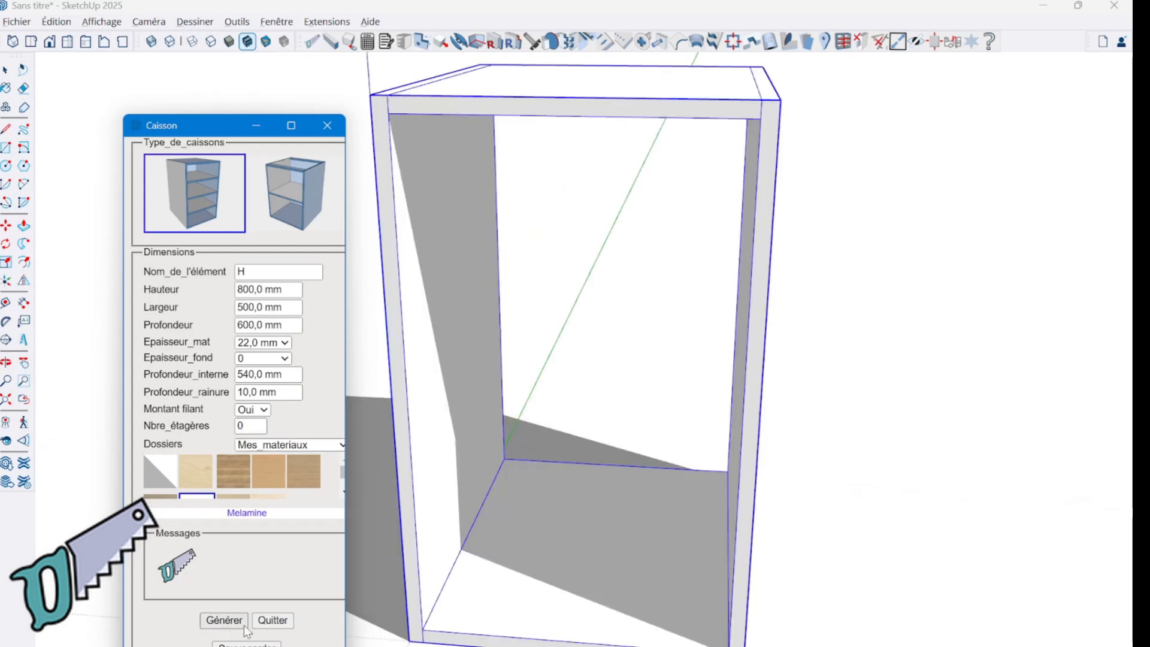
left_click(422, 636)
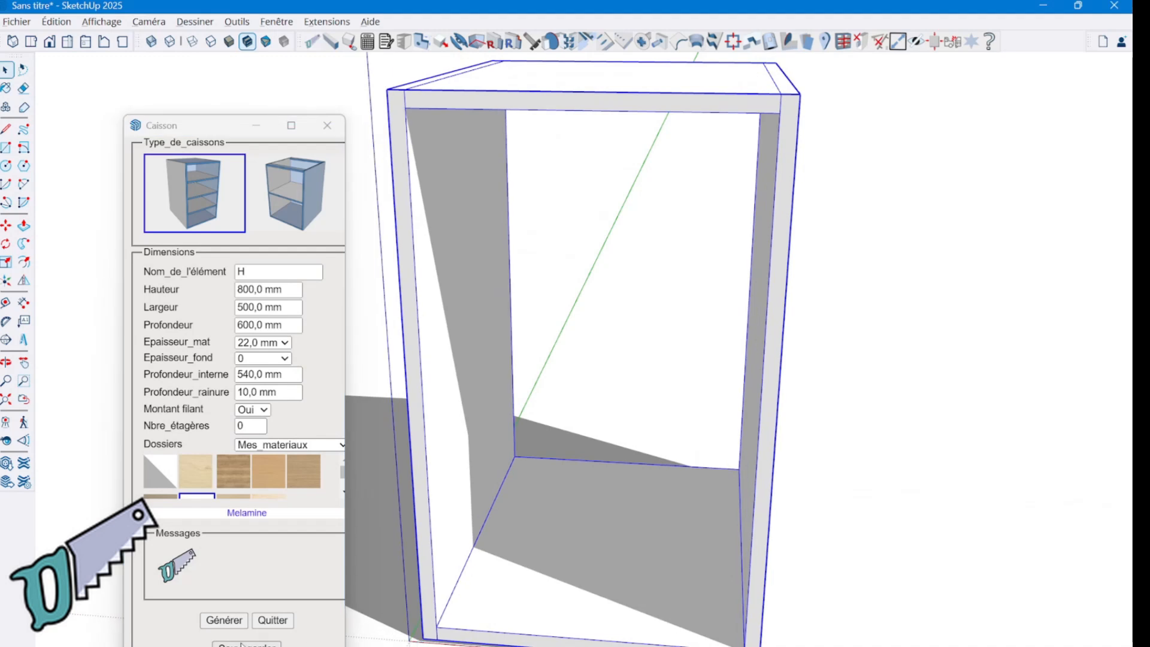
left_click(272, 620)
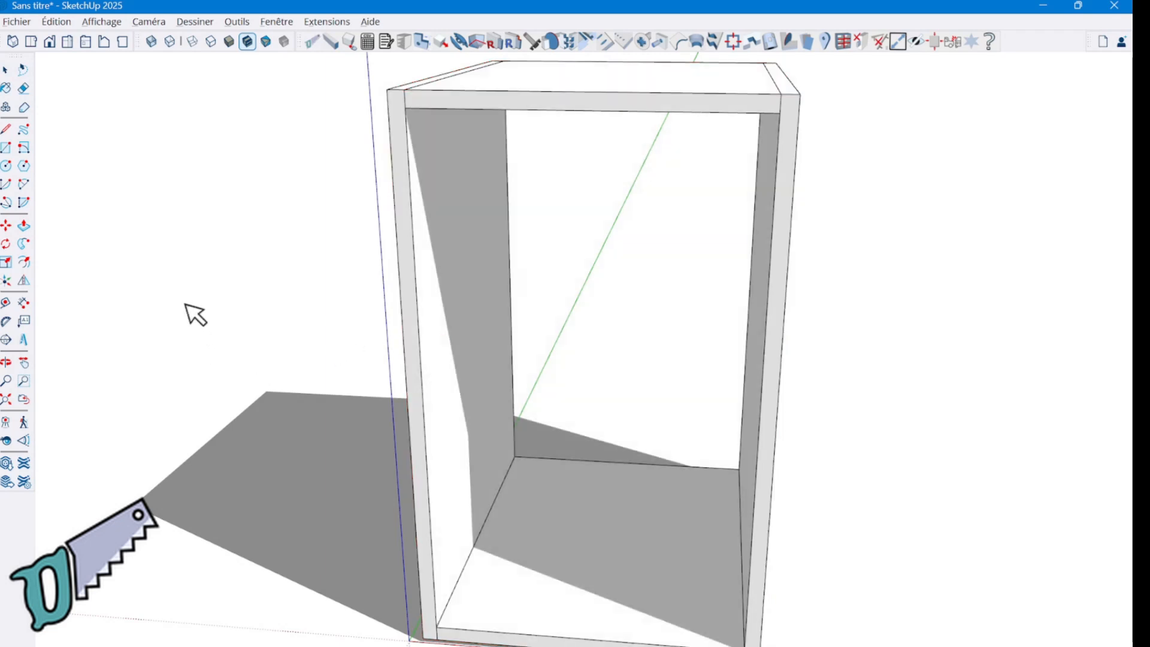
Import the model Tiroir.skp and place the drawer against the front edge of the cabinet's left side, below mid-height.
right_click(199, 286)
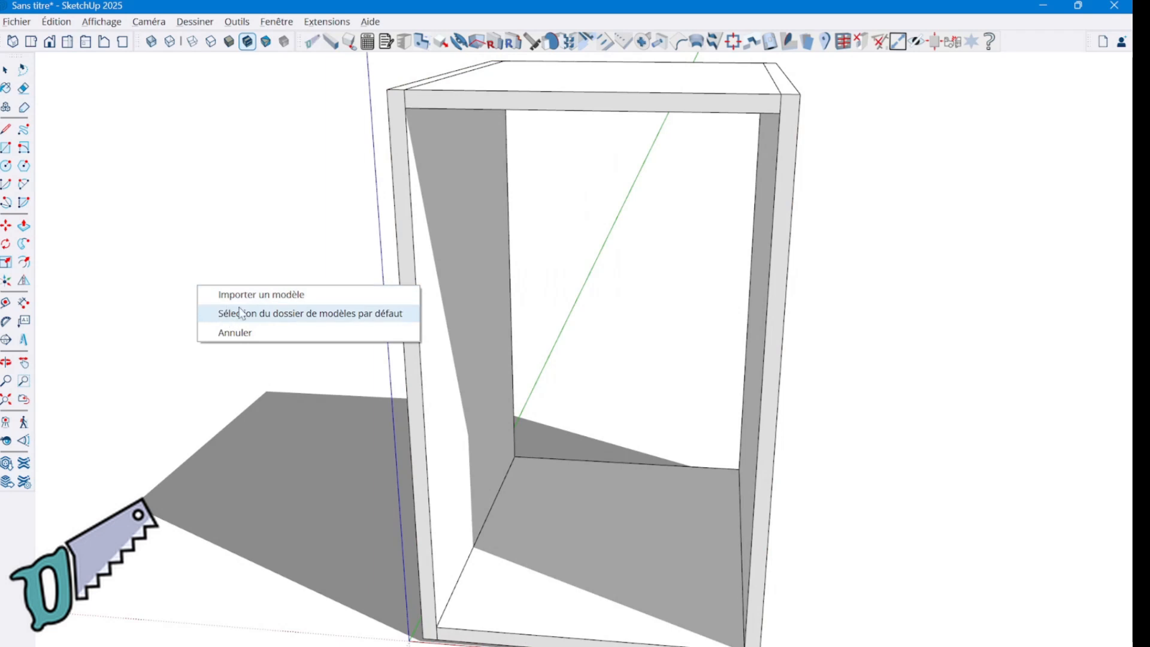
left_click(255, 297)
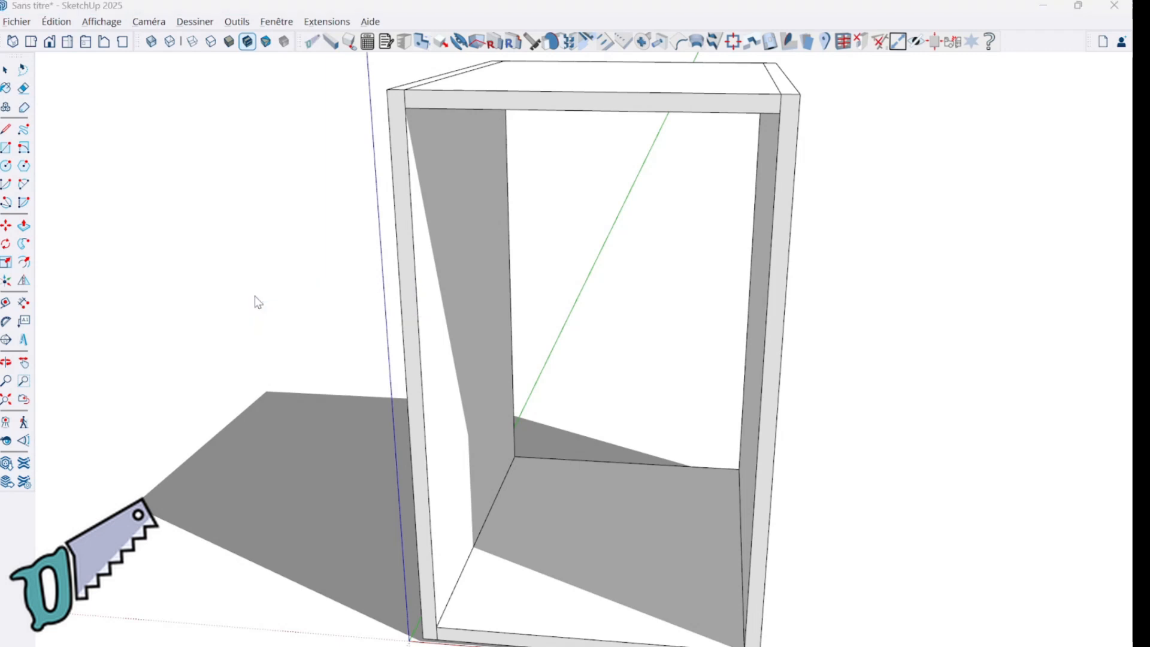
left_click(191, 267)
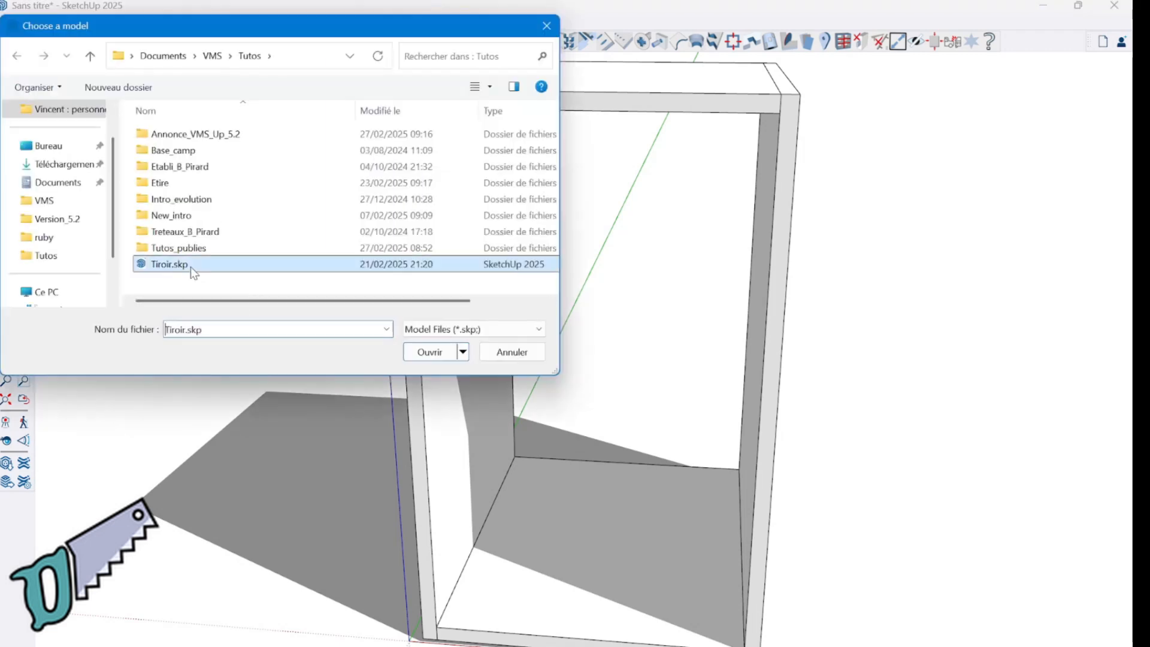
left_click(430, 352)
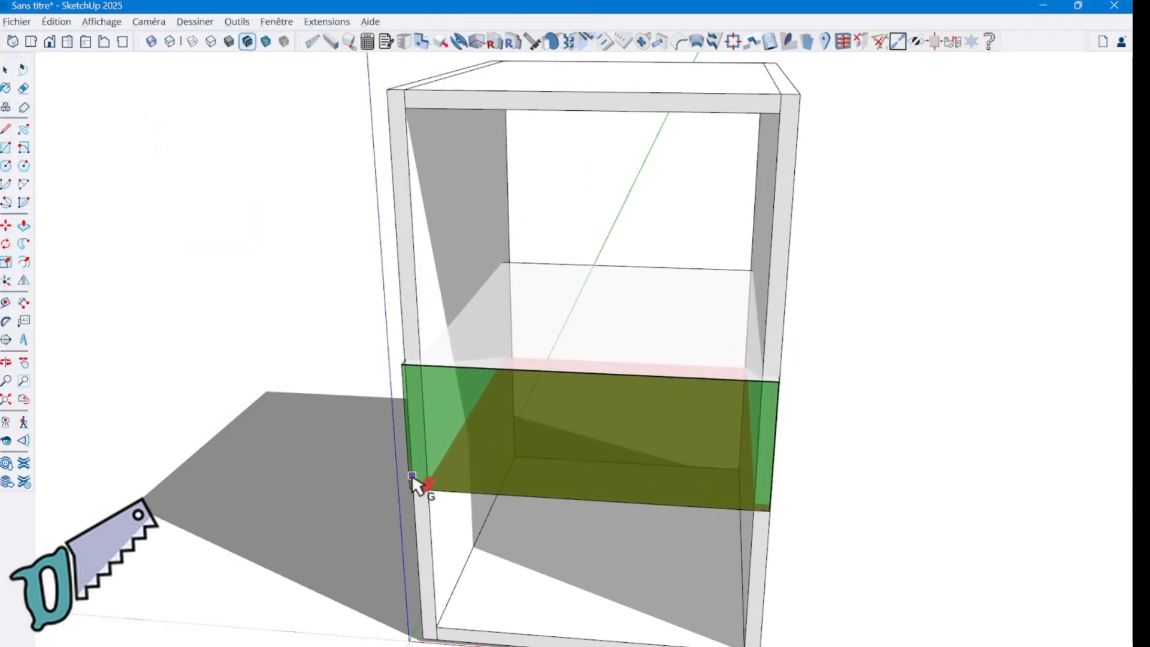
left_click(414, 482)
middle_click_drag(406, 479, 593, 483)
key("space")
left_click(781, 426)
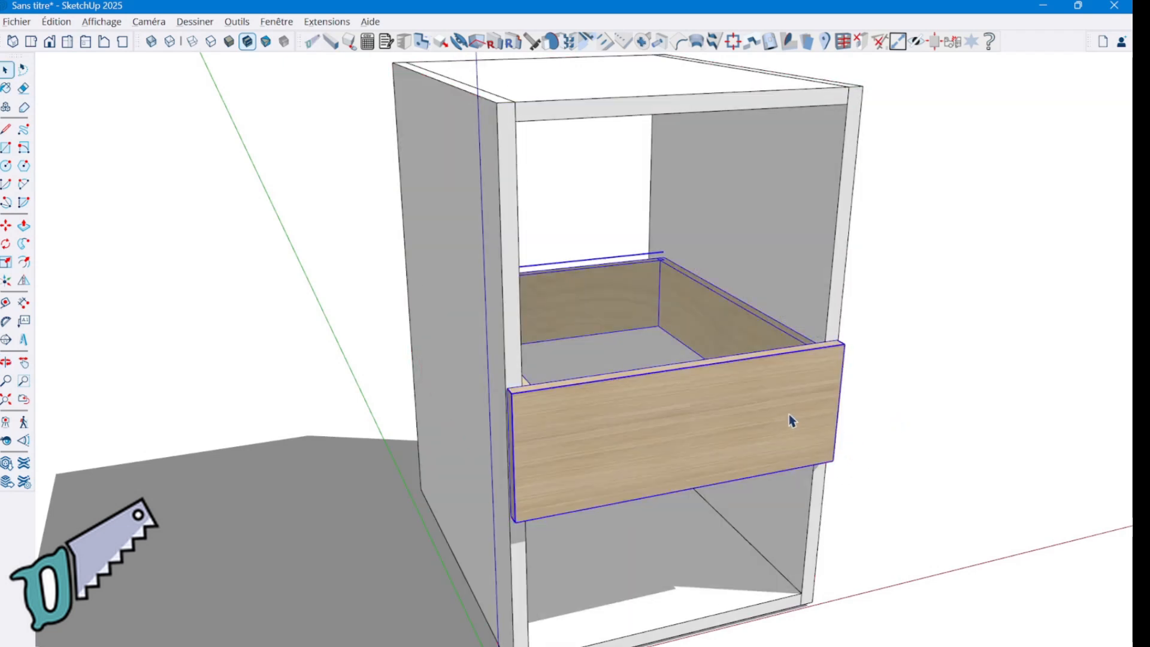
scroll(809, 408, "down", 2)
middle_click_drag(819, 403, 895, 411)
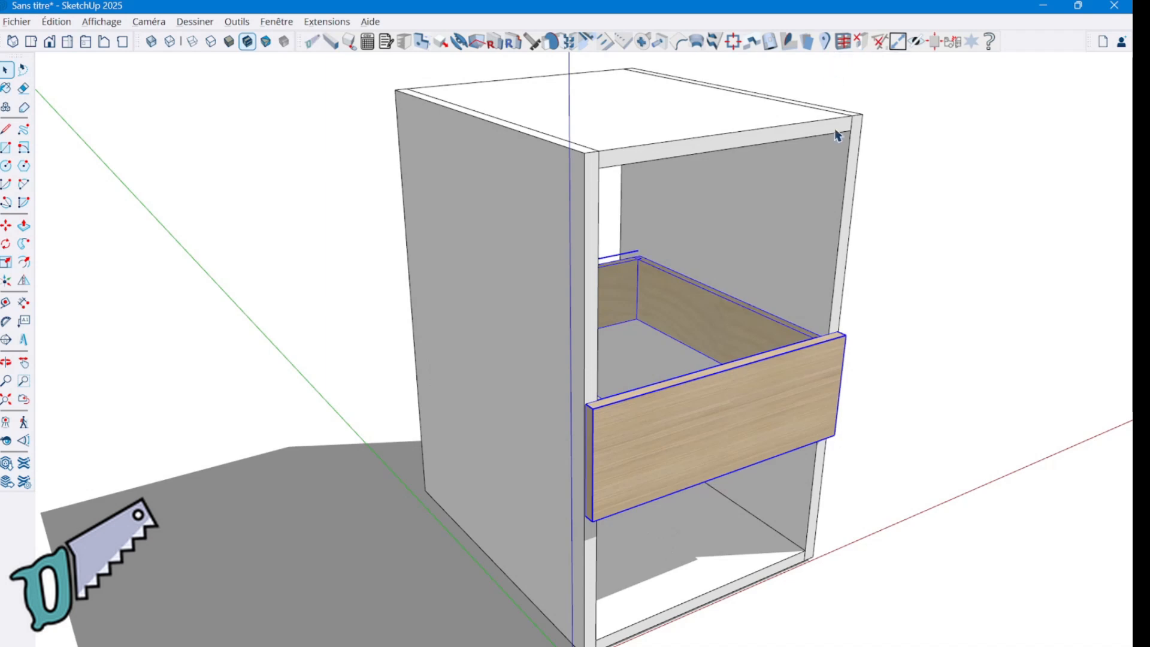
mouse_move(965, 403)
middle_mouse_down()
mouse_move(906, 411)
mouse_move(854, 372)
mouse_move(819, 379)
middle_mouse_up()
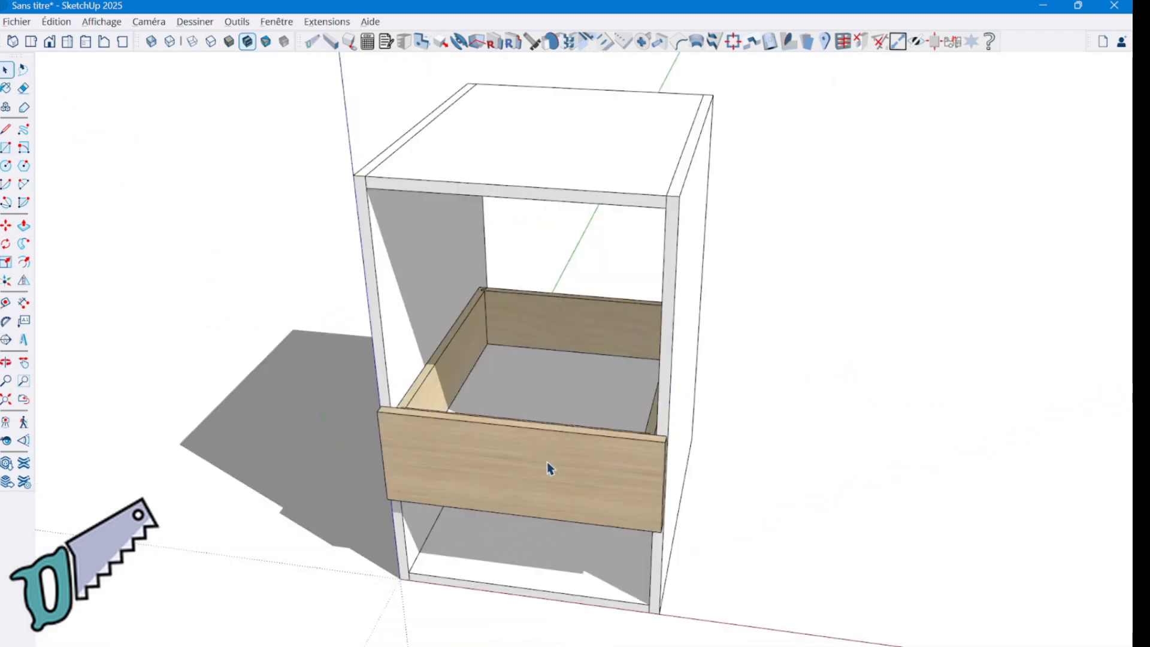
Delete the imported drawer group from the cabinet.
left_click(550, 468)
right_click(545, 463)
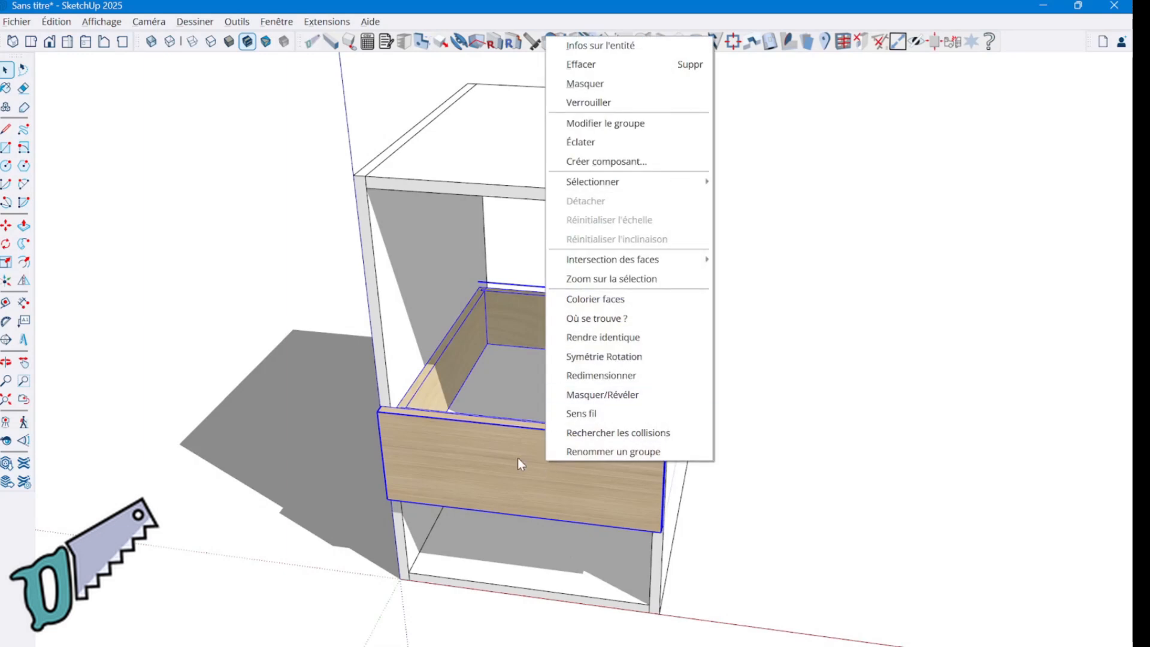
left_click(519, 461)
key("Delete")
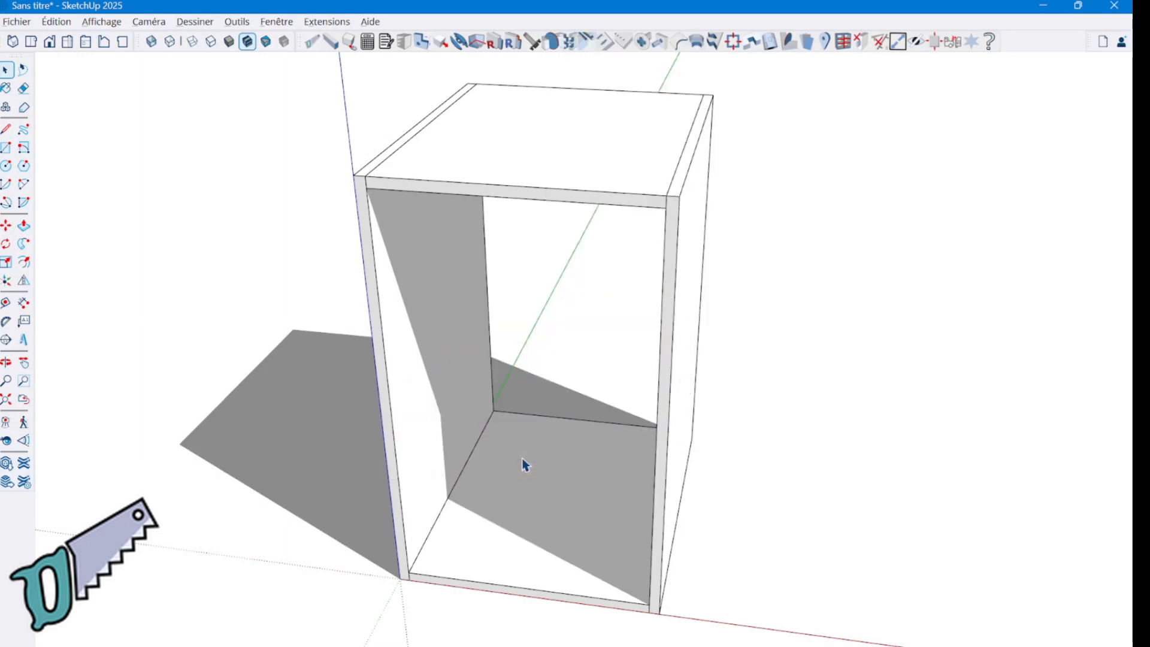
Open the cabinet group for editing, import Tiroir.skp inside it and place the drawer against the left side's front edge.
double_click(689, 426)
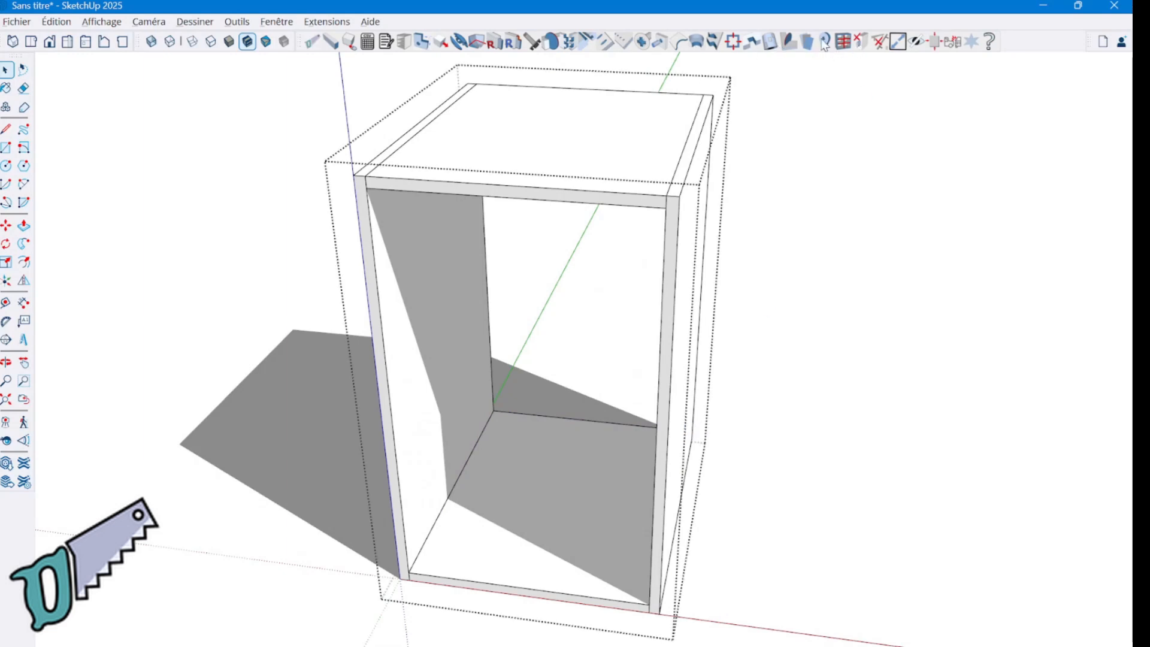
right_click(200, 335)
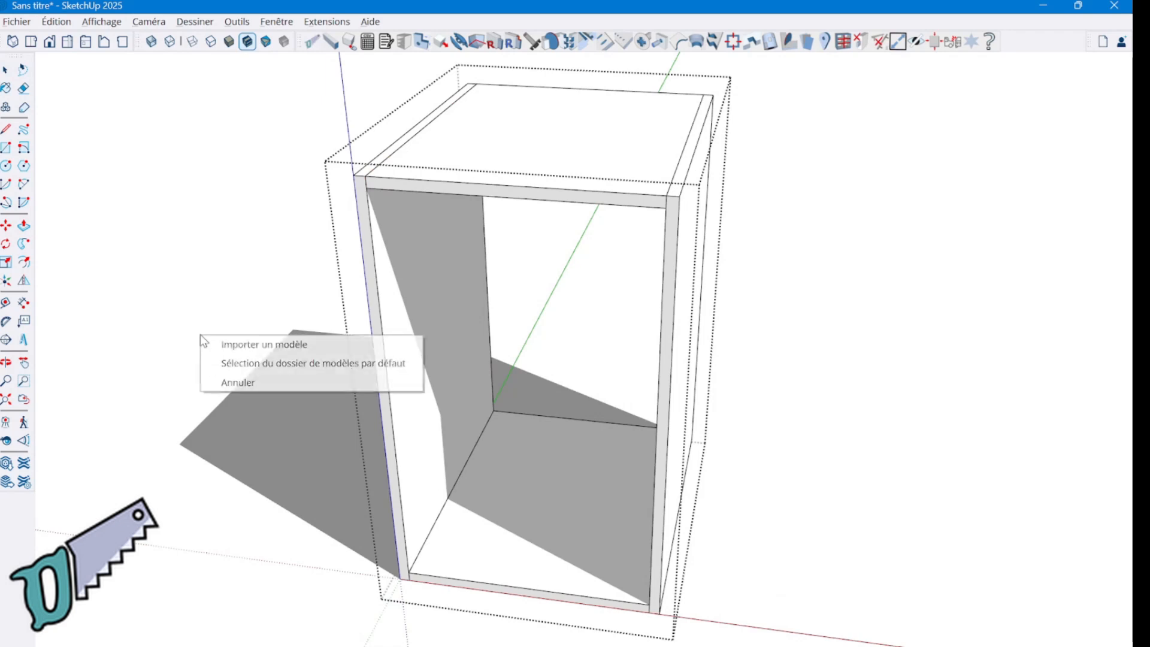
left_click(267, 345)
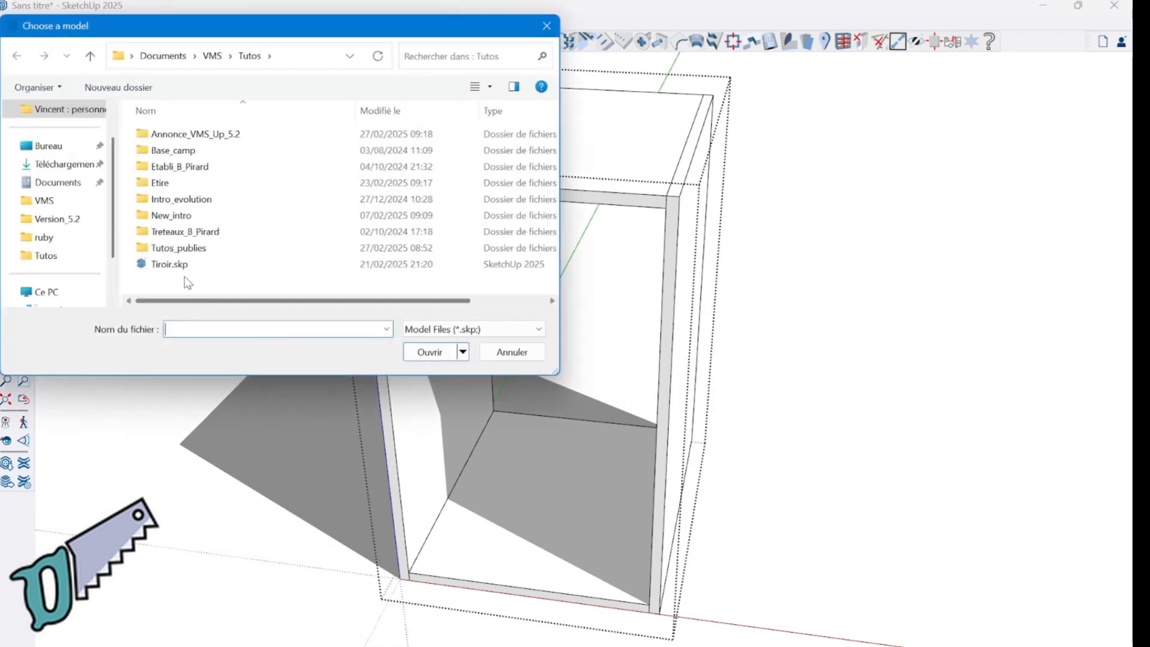
left_click(180, 266)
left_click(427, 353)
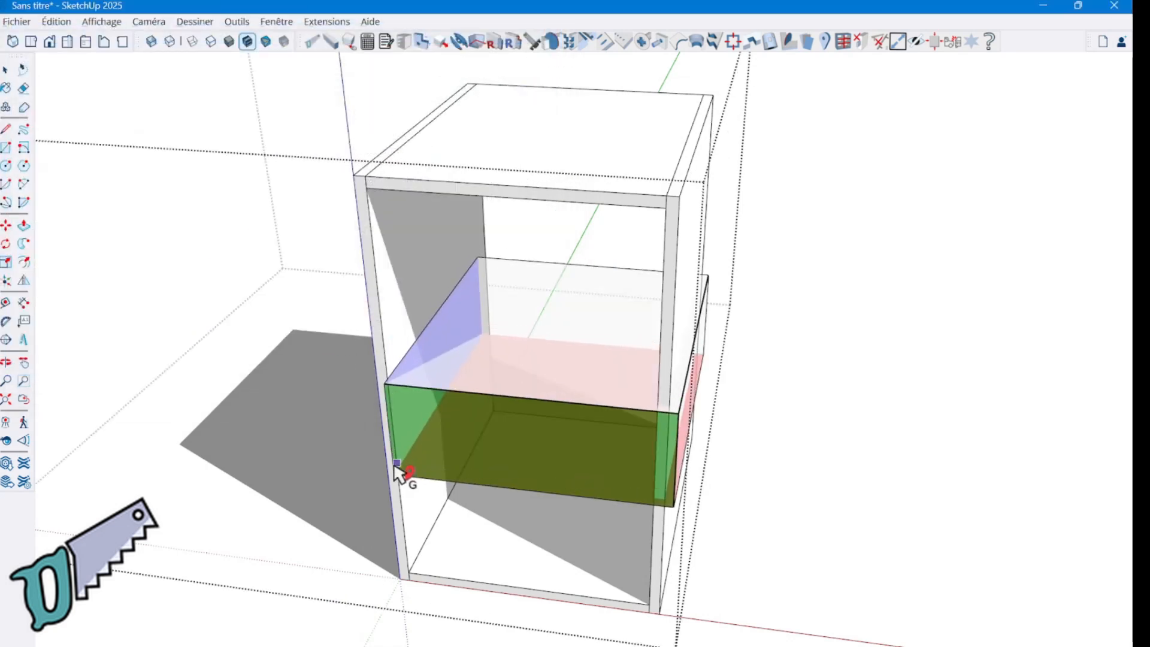
left_click(395, 470)
middle_click_drag(397, 475, 290, 521)
left_click(283, 527)
left_click(691, 432)
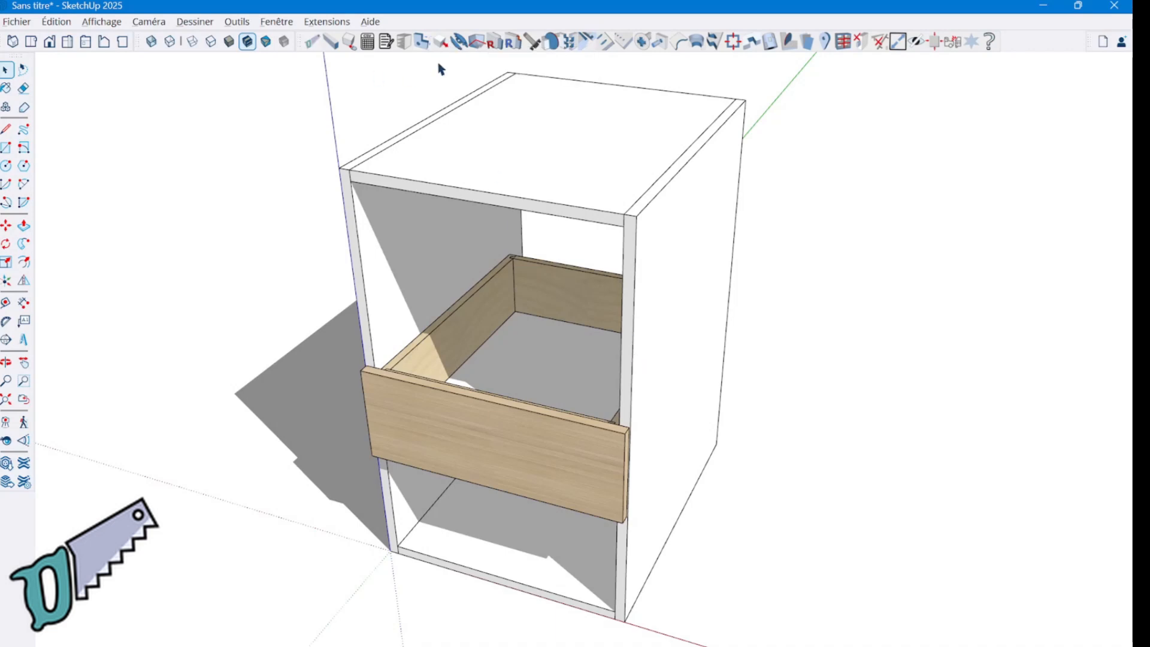
Stretch the whole cabinet assembly, including its drawer, outward from the outer face of its right side.
left_click(442, 44)
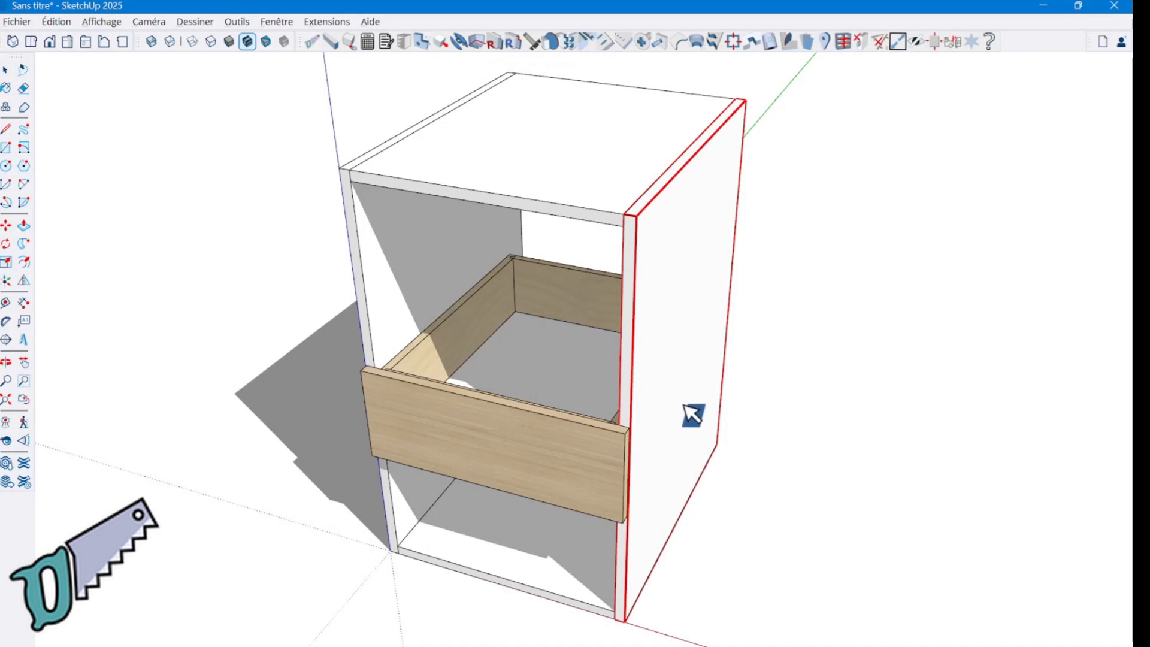
key("shift")
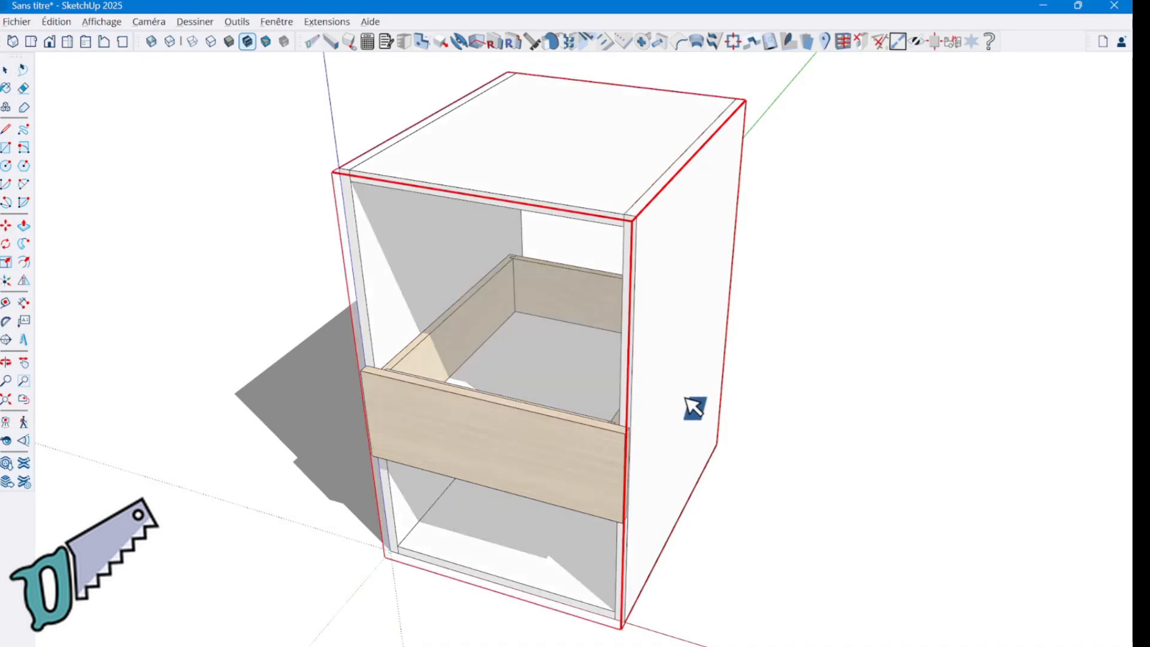
left_click(686, 400)
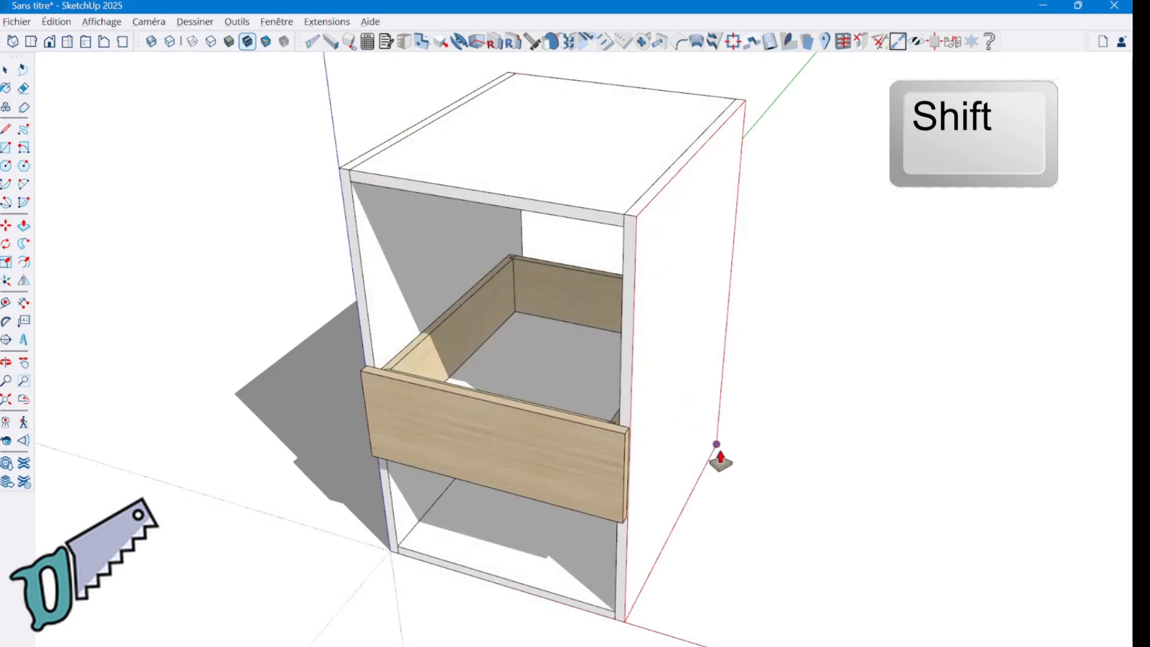
left_click(778, 505)
middle_click_drag(769, 505, 1060, 493)
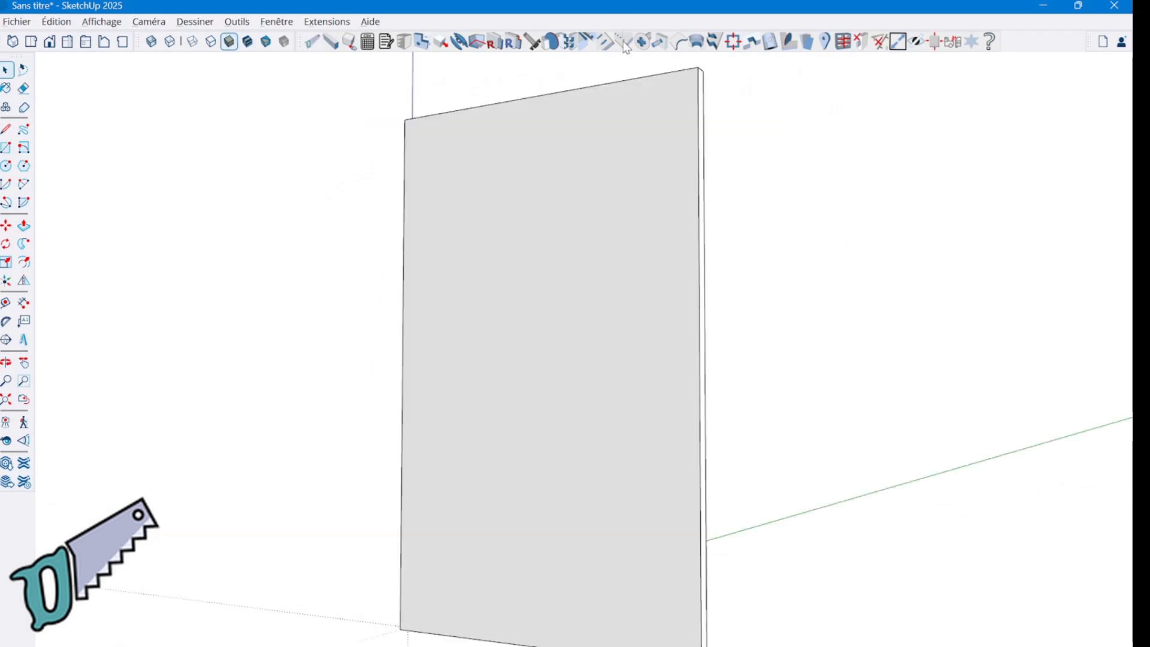
Start drilling a row of holes along the panel's vertical edge and check the drilling values and the Centrage choices.
left_click(624, 43)
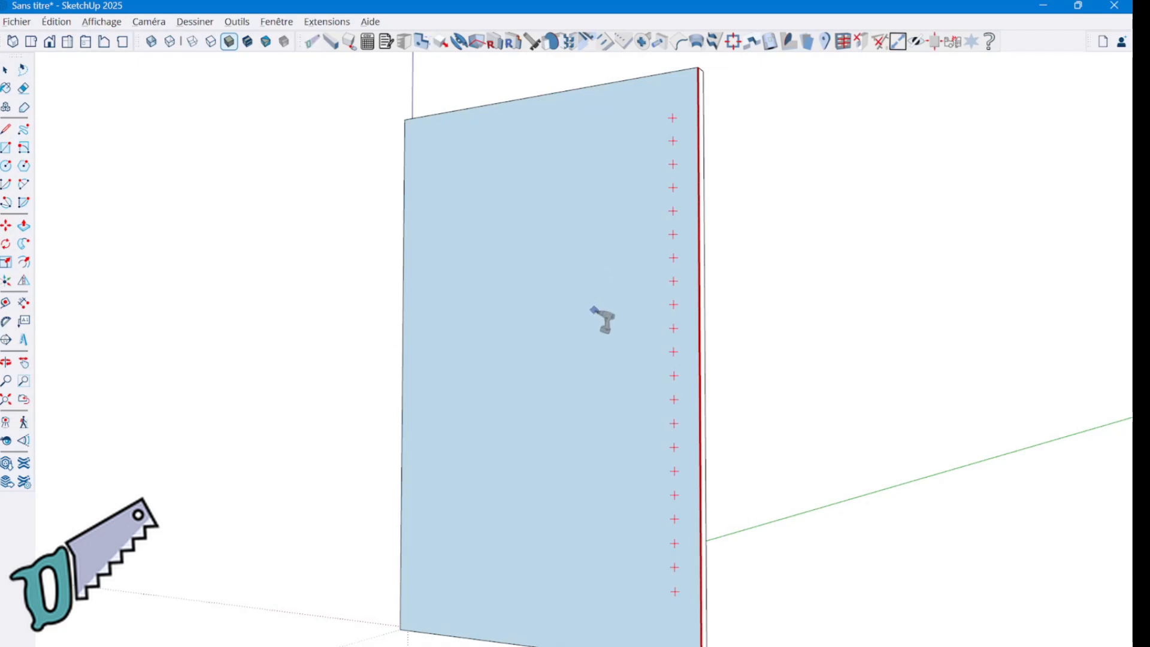
right_click(592, 310)
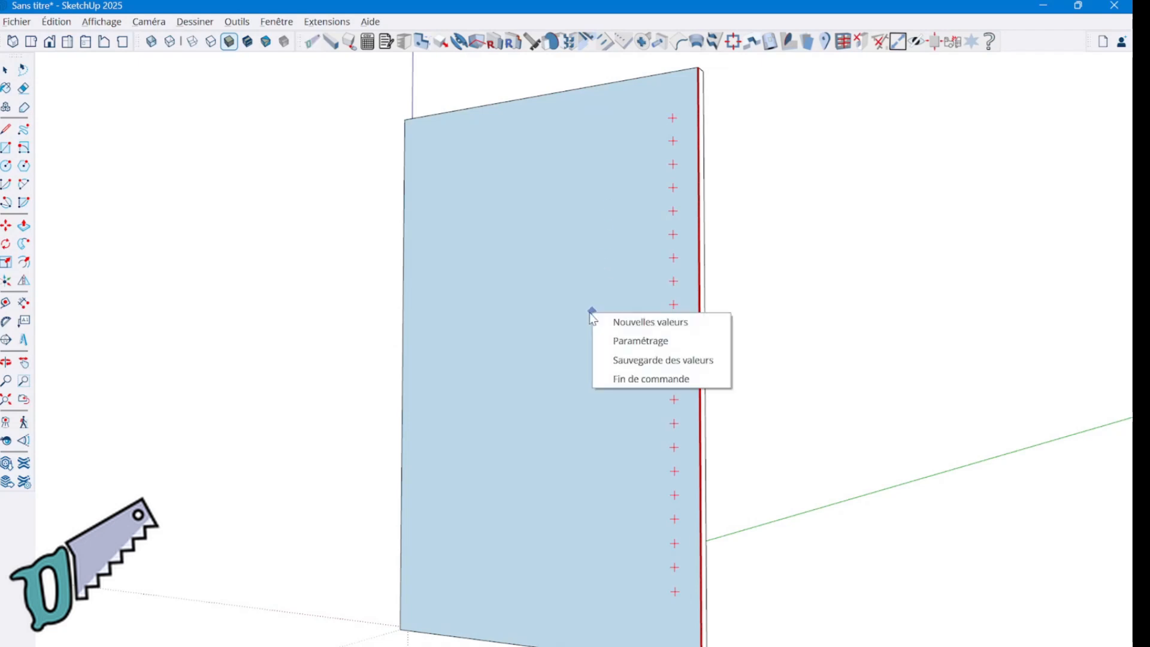
left_click(633, 323)
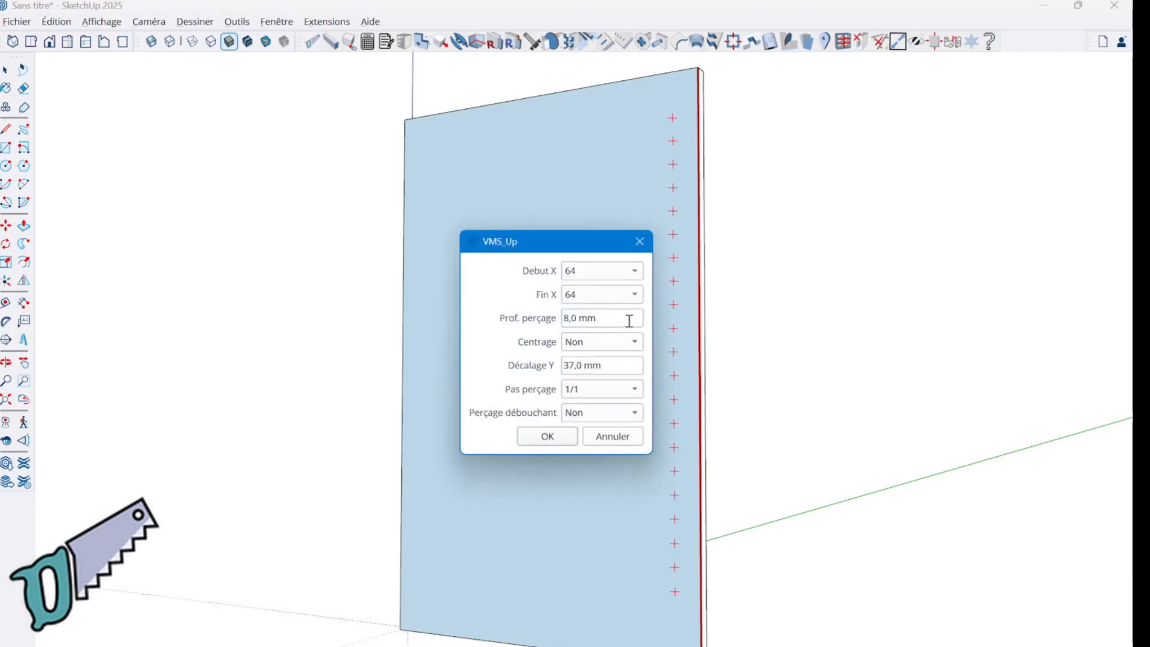
left_click(611, 342)
left_click(609, 337)
left_click(609, 337)
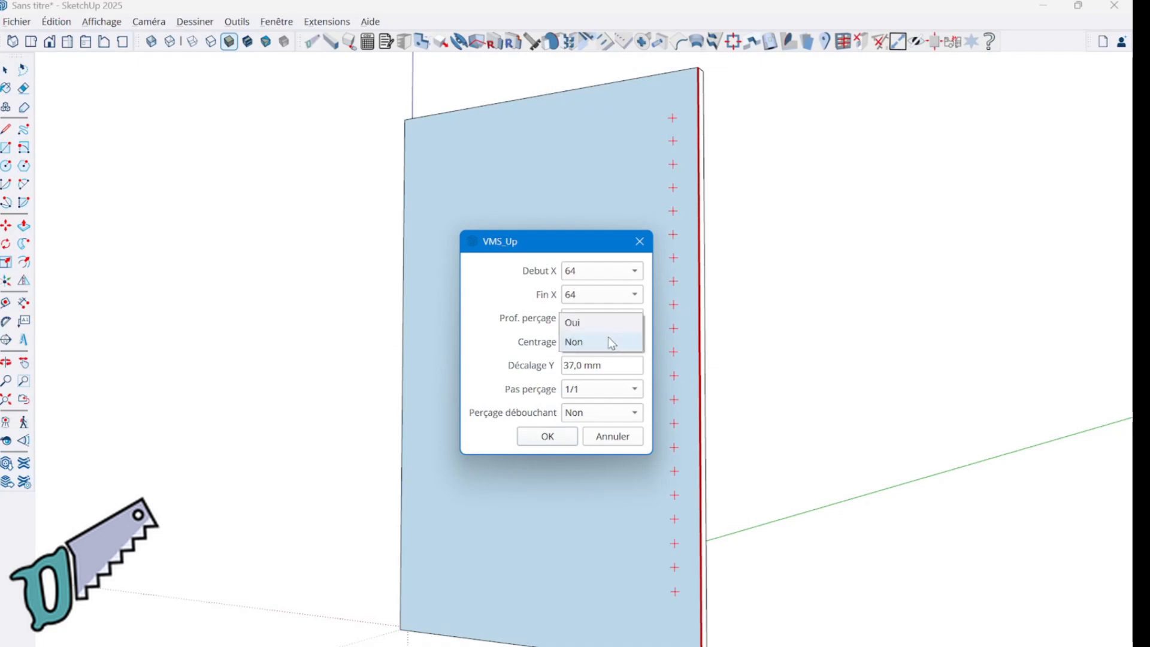
left_click(613, 342)
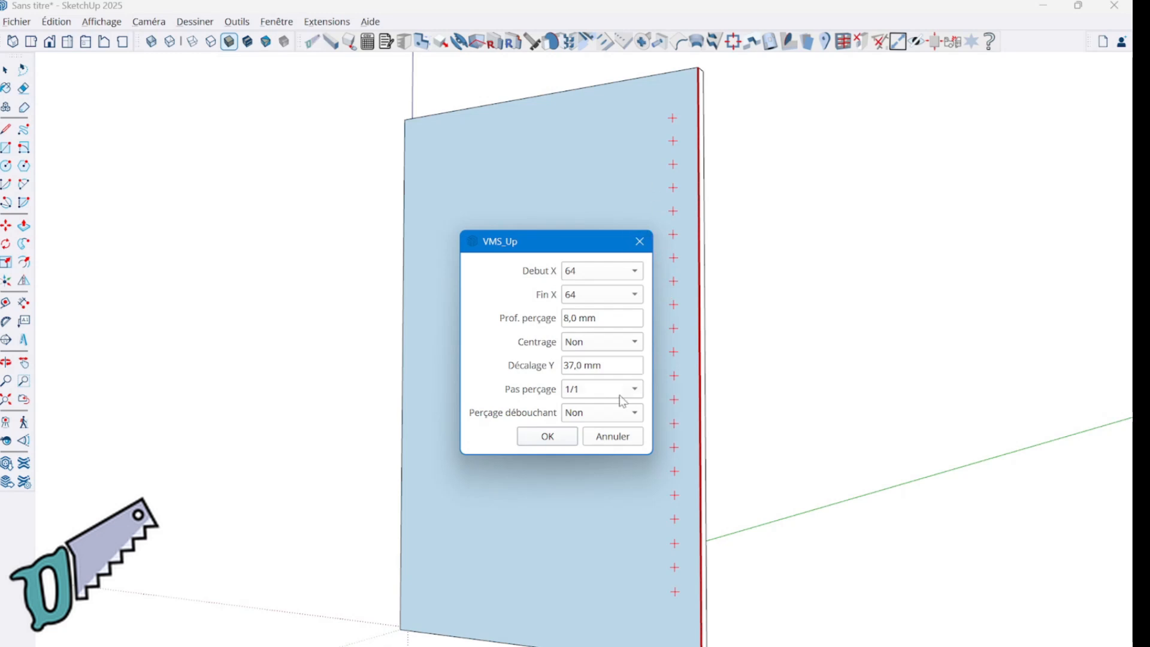
left_click(618, 436)
Set the Espacement of the drilling row to 50 mm in the drilling parameters.
right_click(618, 435)
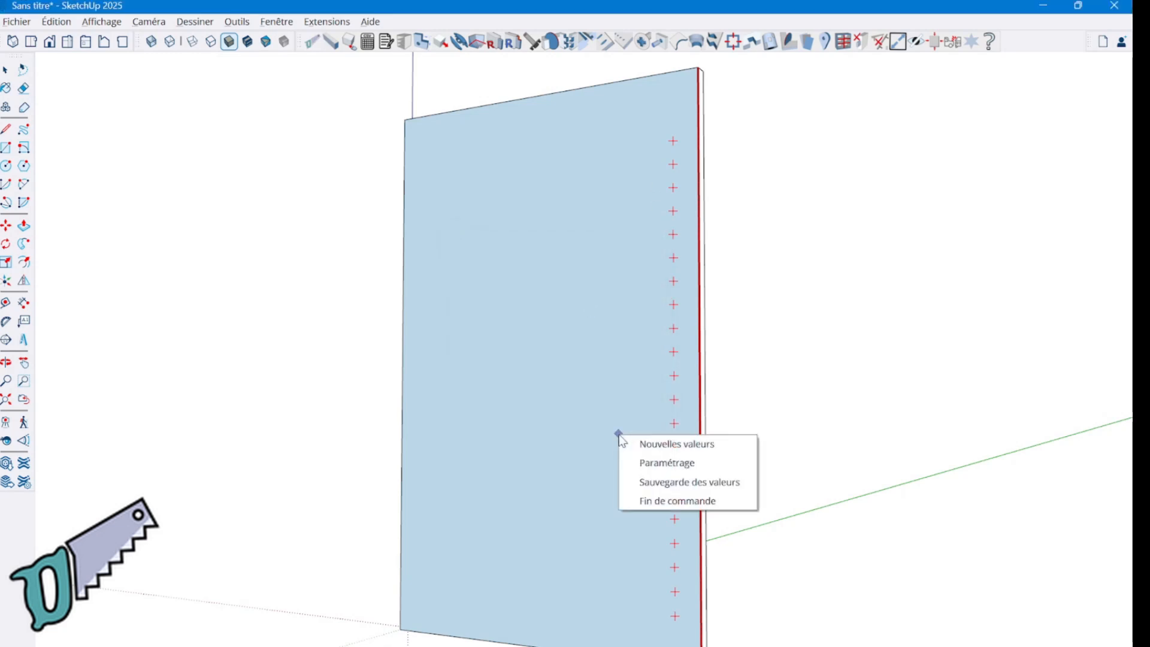
left_click(642, 464)
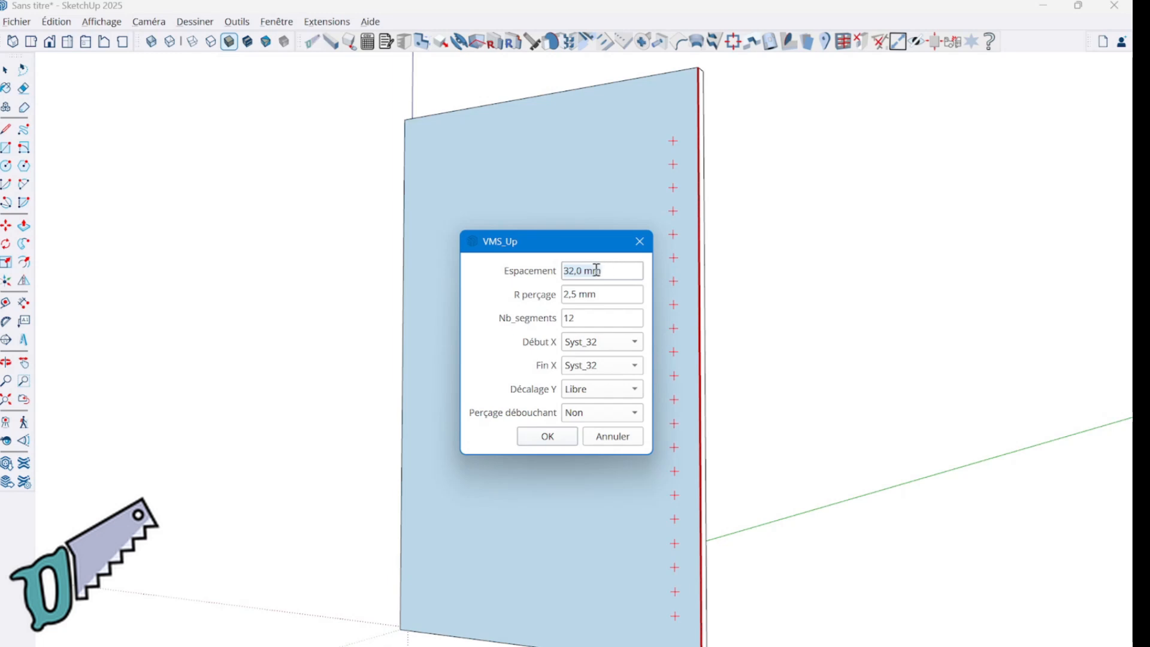
left_click_drag(603, 274, 512, 264)
type("50")
key("Tab")
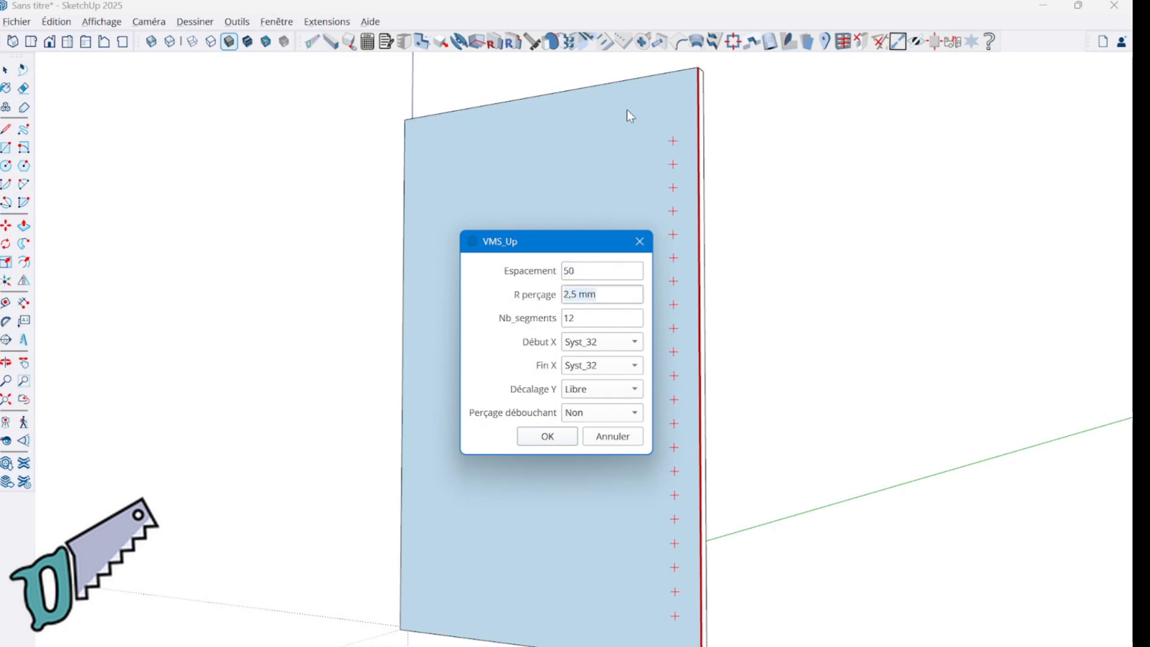
left_click(554, 440)
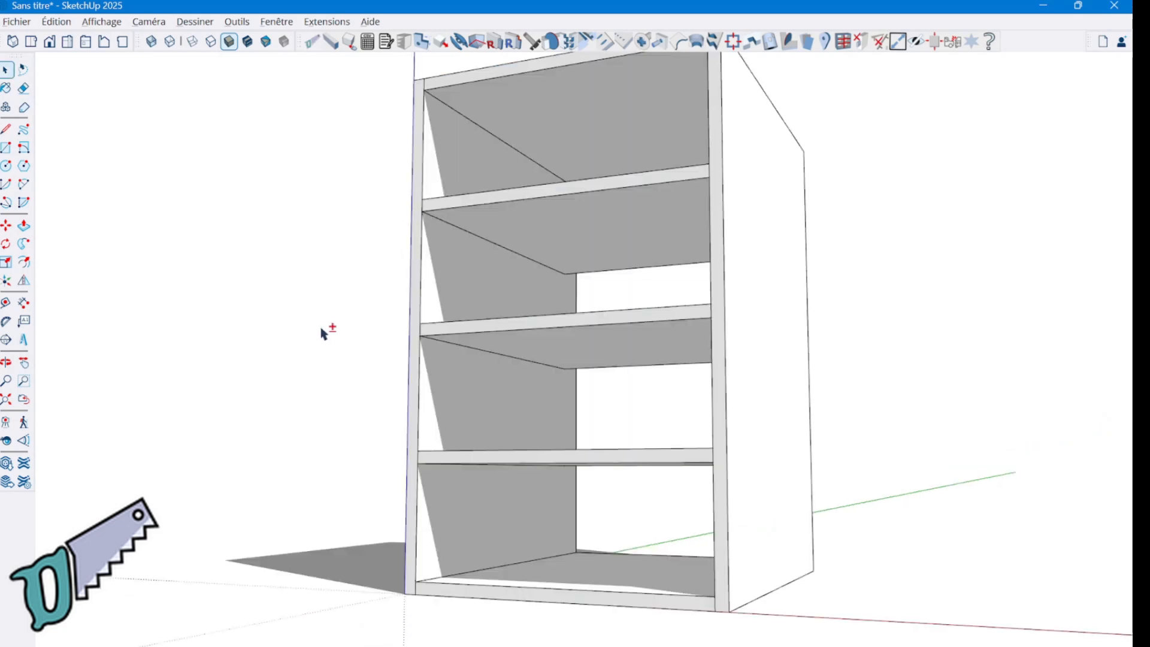
Choose the Taquet_5T shelf support from the Taquets hardware category and set its D_parement to 0.
middle_click_drag(326, 329, 251, 346)
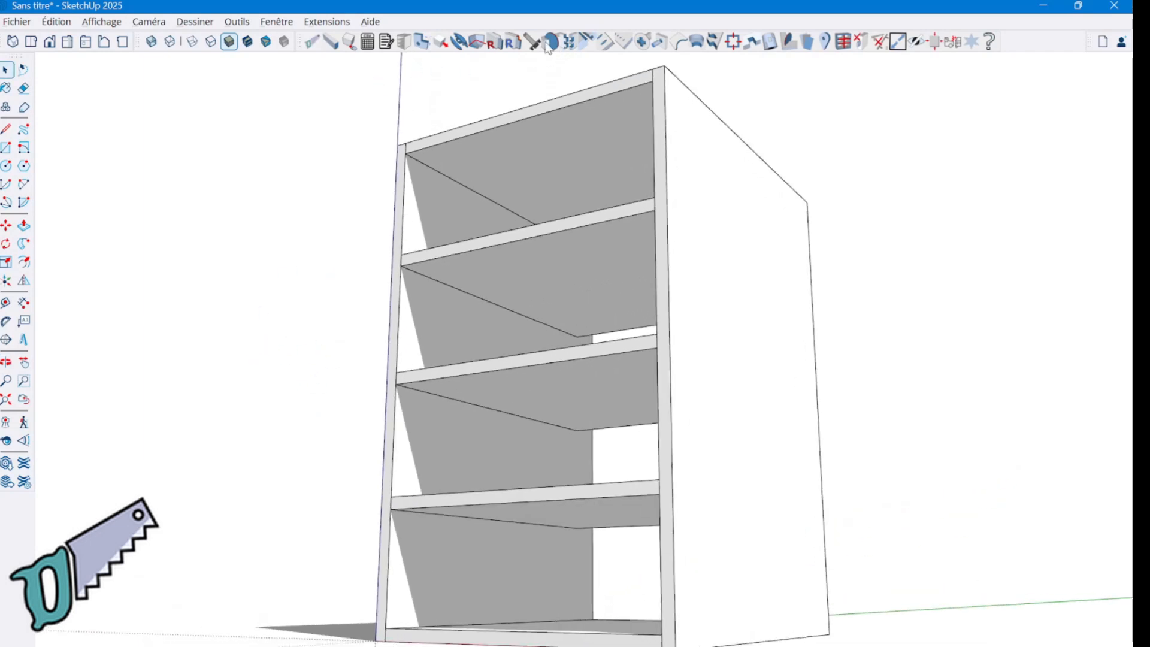
left_click(542, 45)
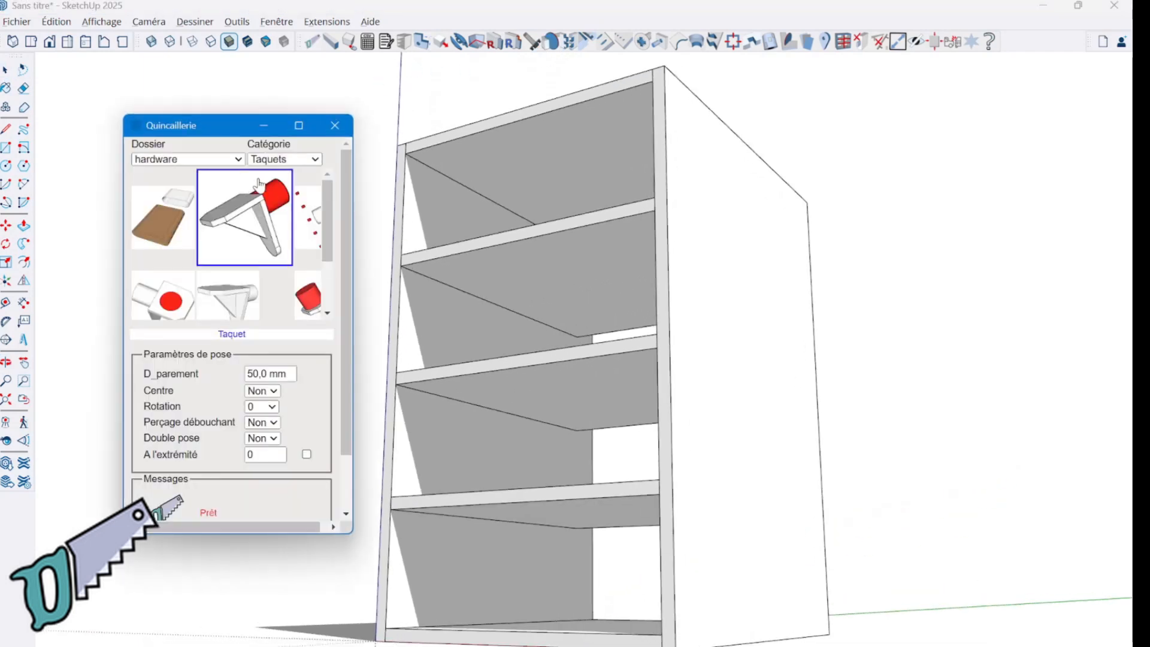
left_click(298, 218)
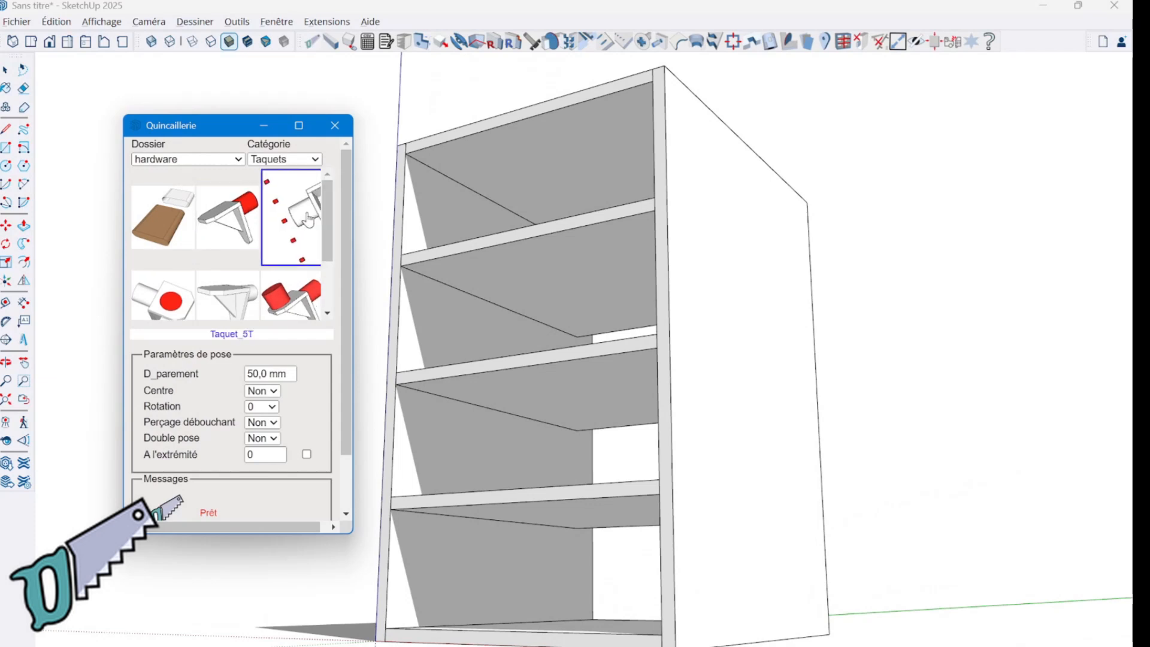
left_click(289, 373)
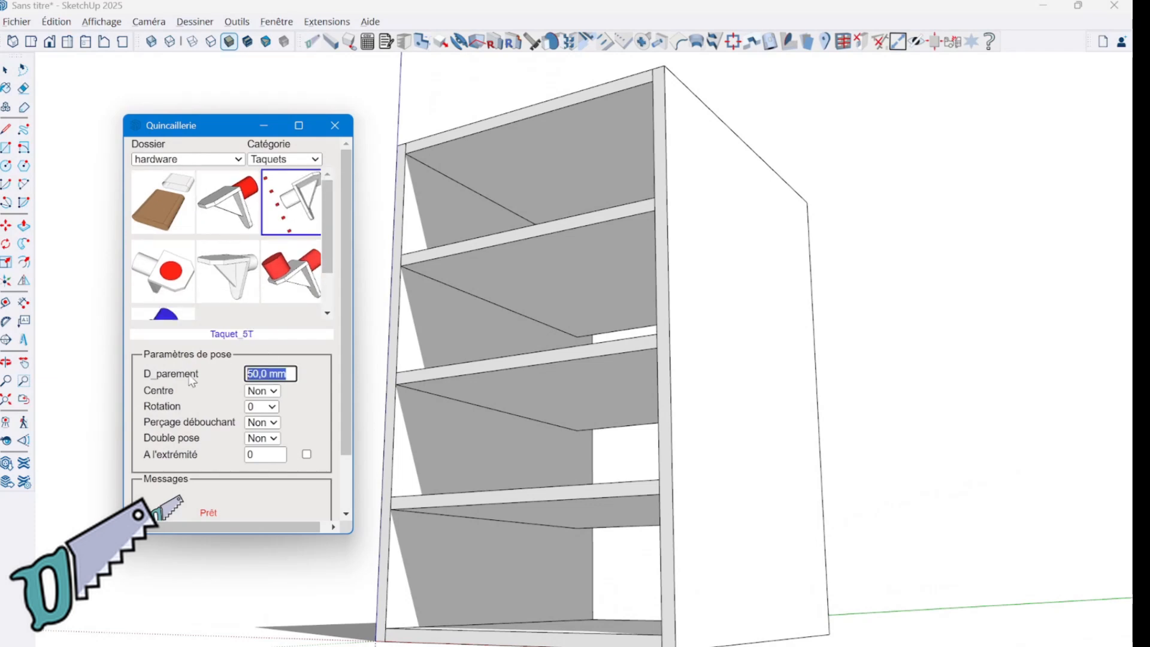
type("0")
key("Tab")
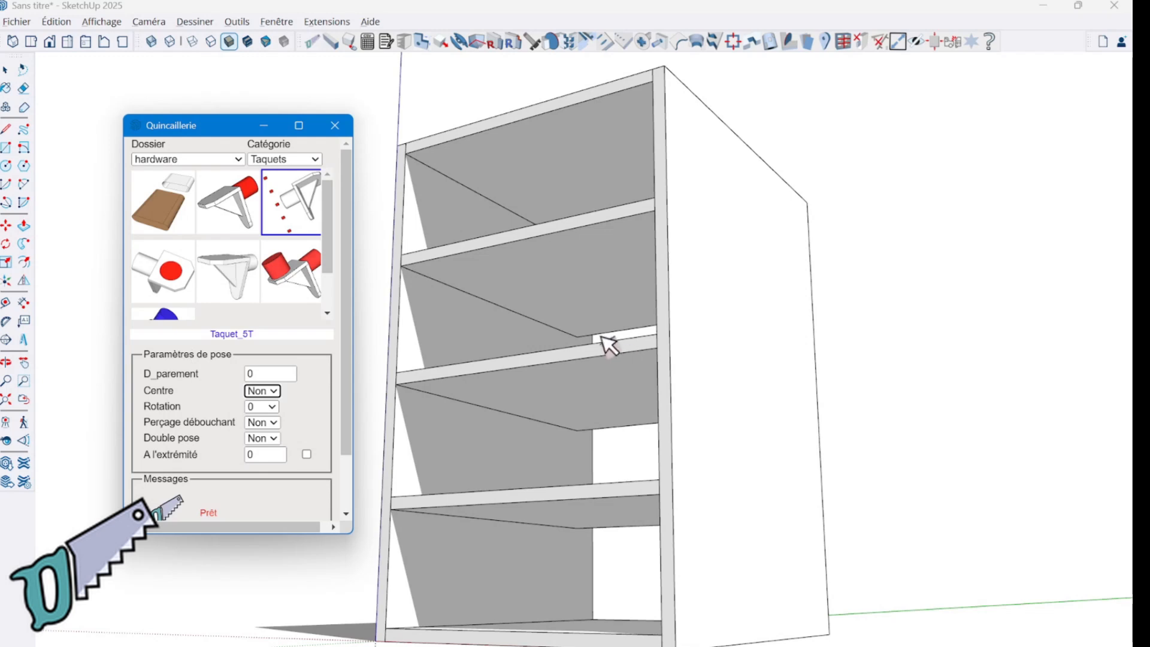
Place the Taquet_5T supports with their holes under all three shelves, near the front and rear of the cabinet sides.
middle_click_drag(453, 277, 439, 272)
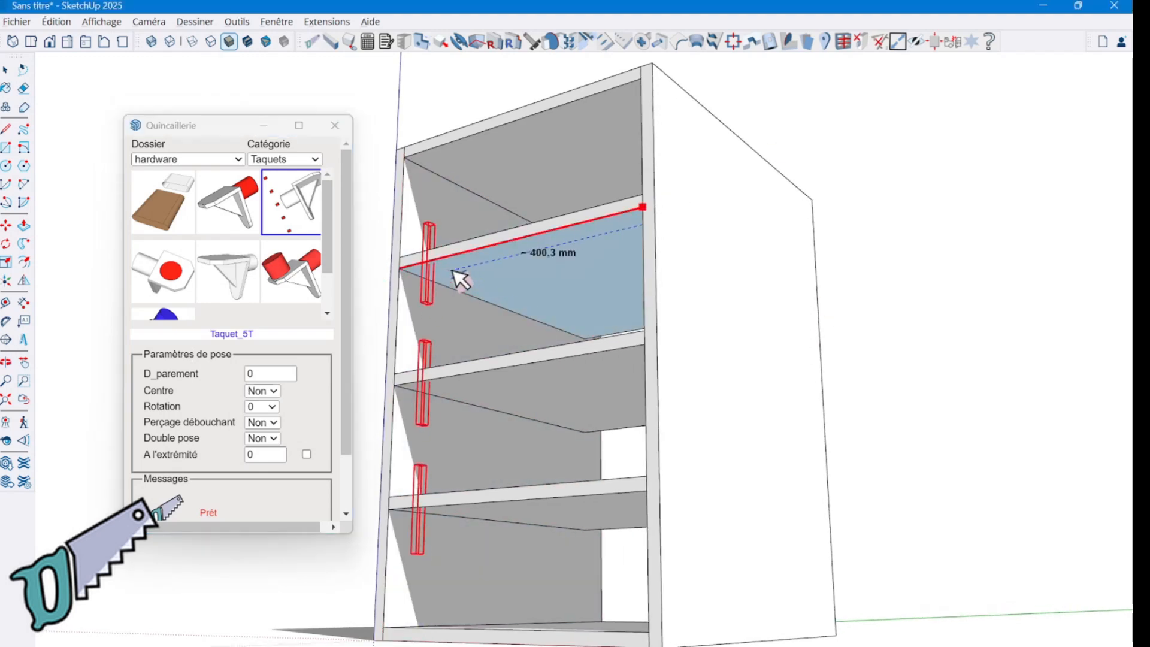
key("ctrl")
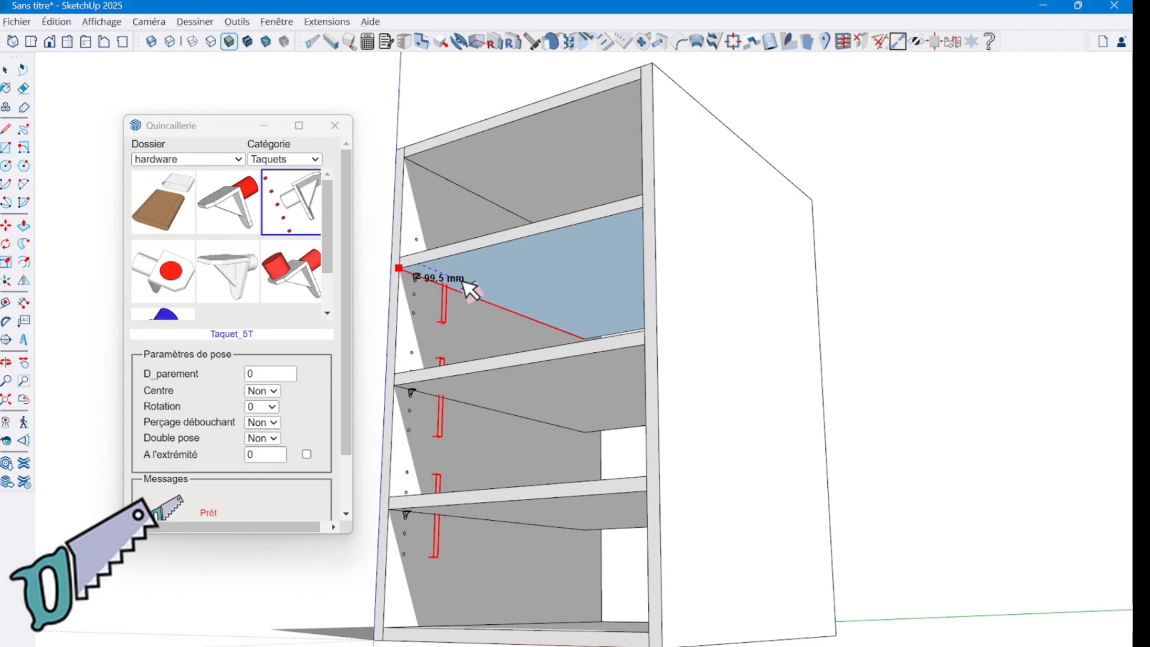
key("Return")
middle_click_drag(444, 275, 517, 401)
key("space")
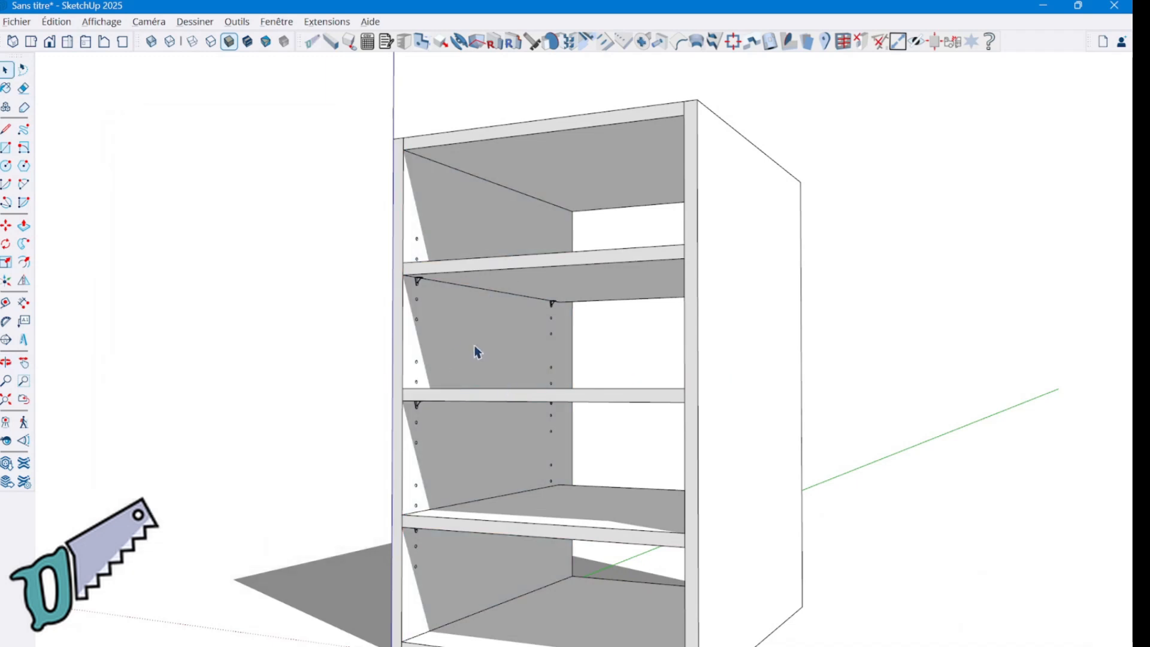
Open the cabinet group and try to move its left side panel outward together with the supports and holes.
double_click(458, 336)
left_click(457, 335)
key("m")
left_click(452, 333)
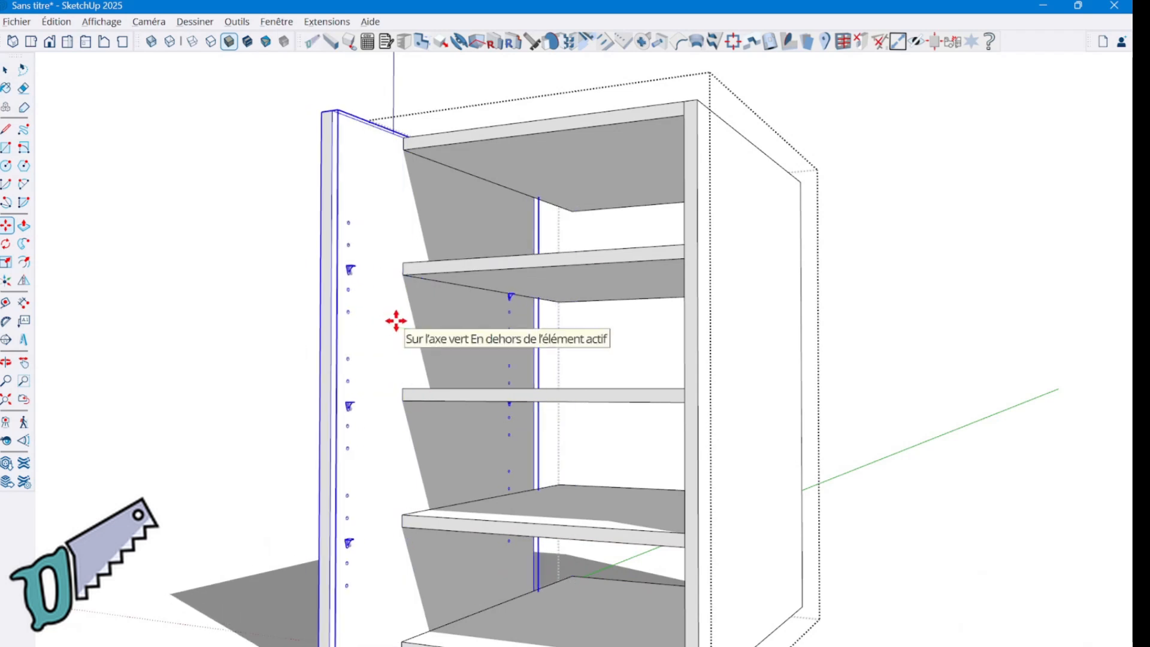
key("Escape")
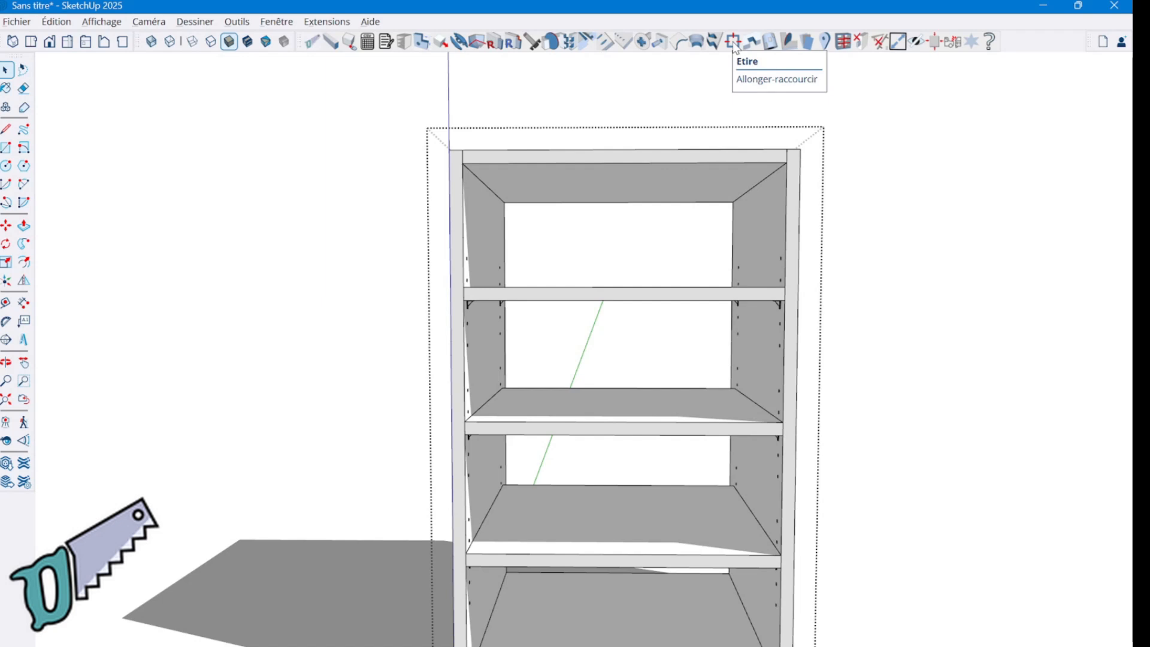
With the Etire tool, select the upper shelf with its supports and holes and move it up about 39 mm.
left_click(734, 42)
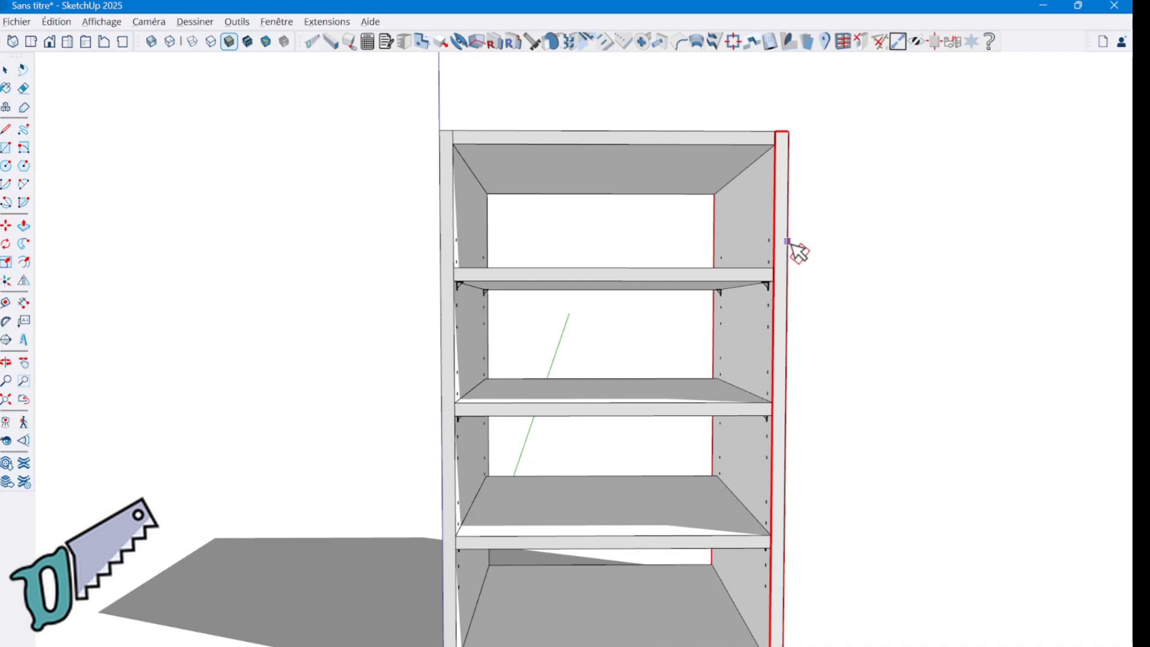
left_click(789, 243)
key("shift")
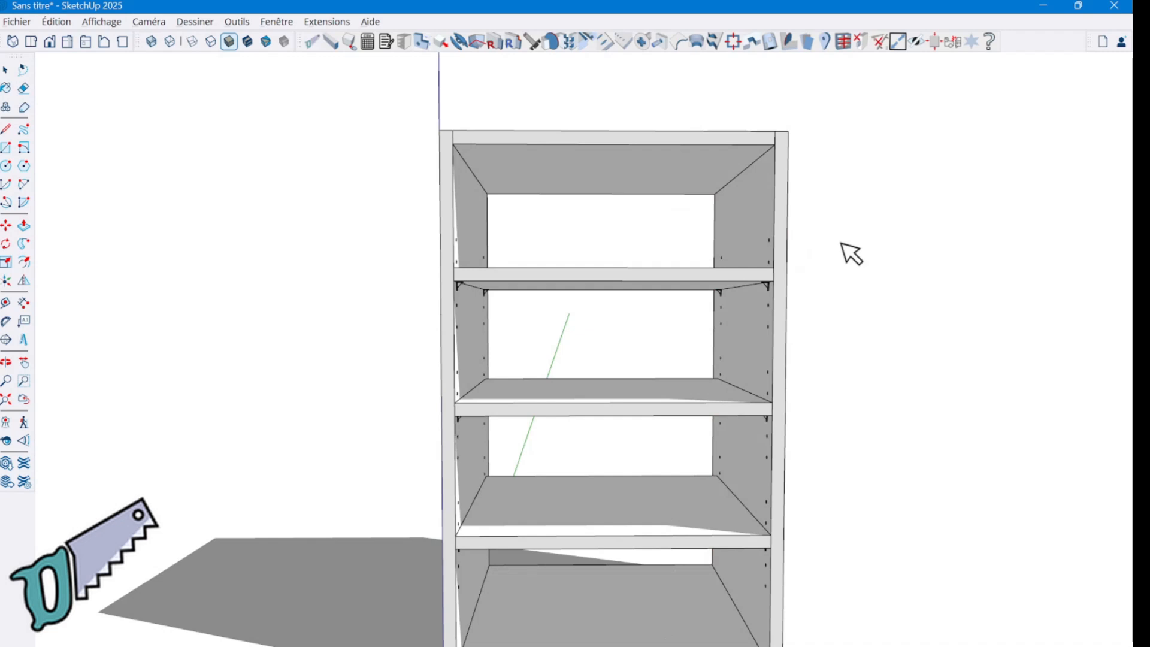
left_click_drag(367, 197, 868, 341)
key("m")
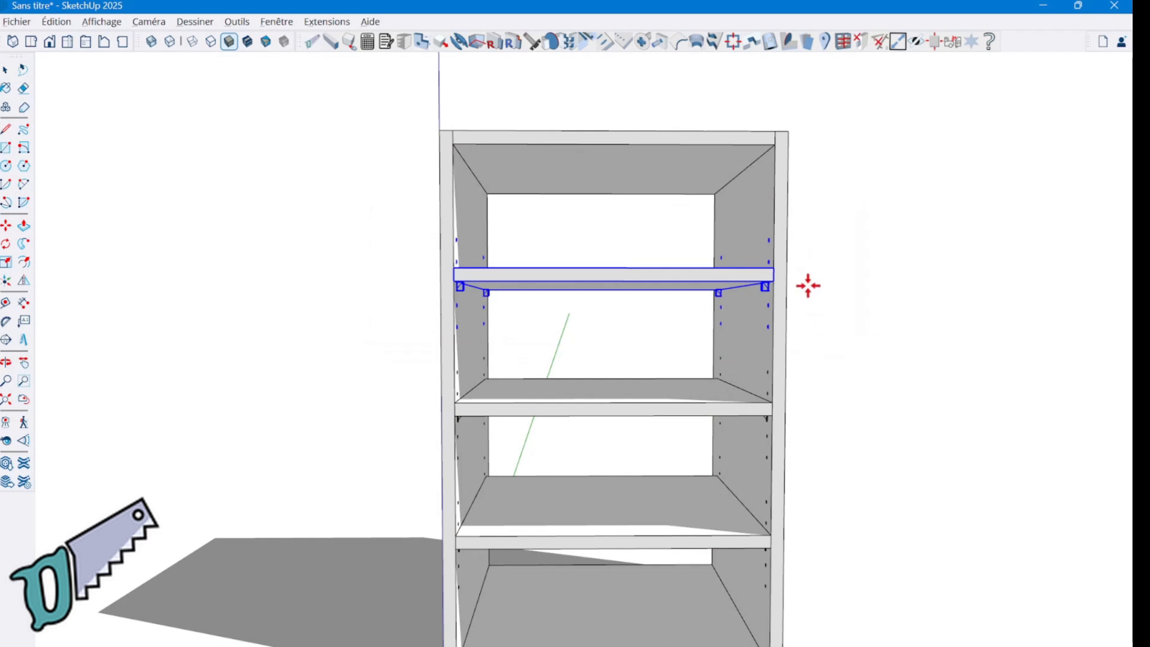
left_click(776, 267)
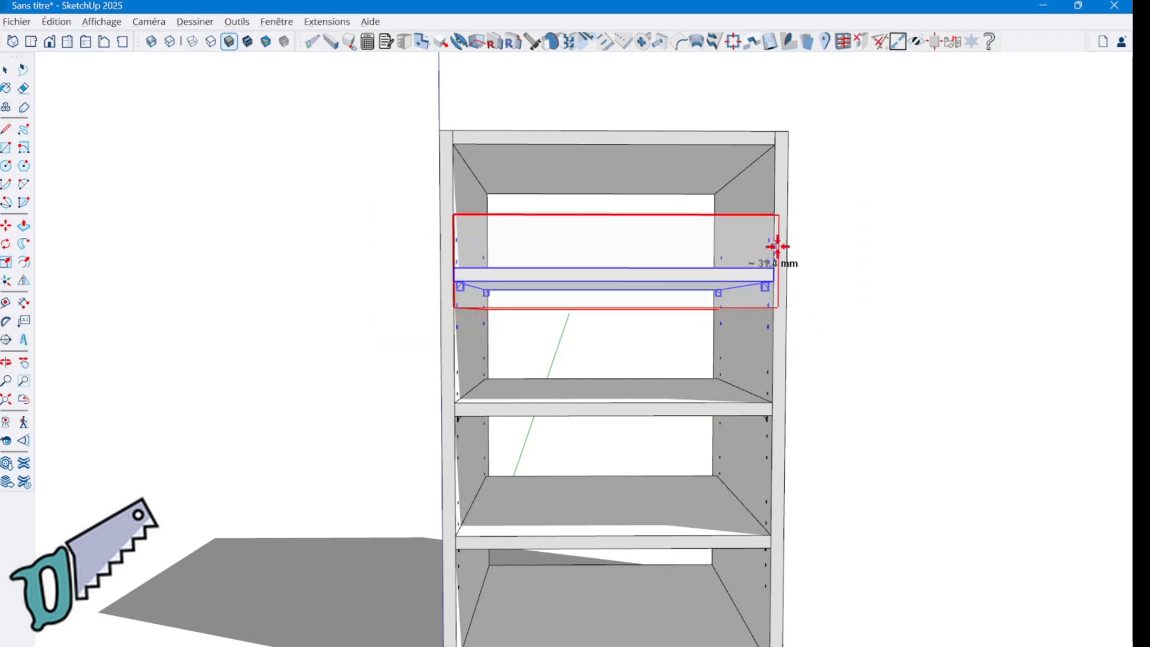
left_click(774, 245)
key("space")
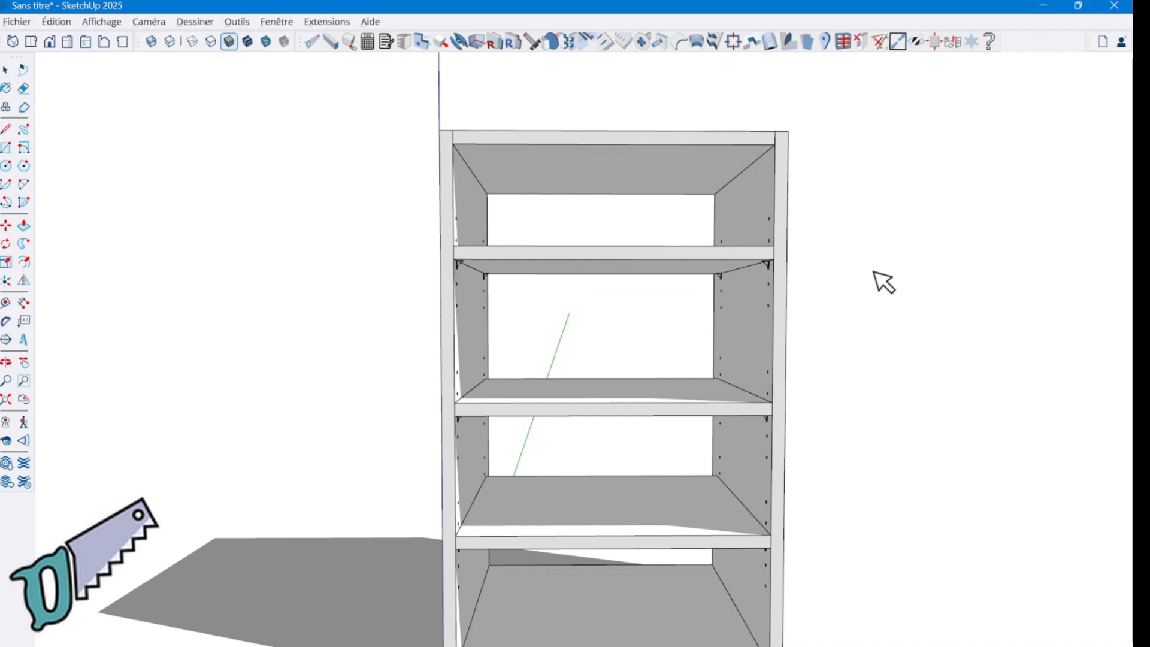
Delete the upper shelf together with its supports and holes using the Etire tool.
middle_click_drag(857, 247, 879, 270)
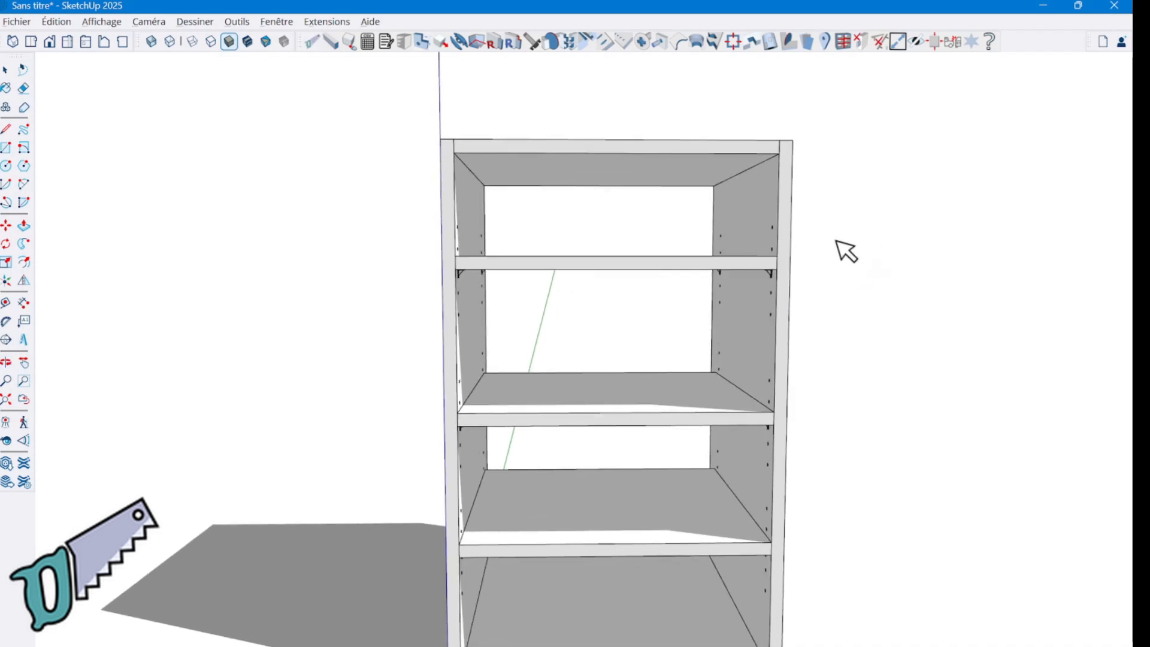
left_click_drag(395, 204, 849, 326)
key("m")
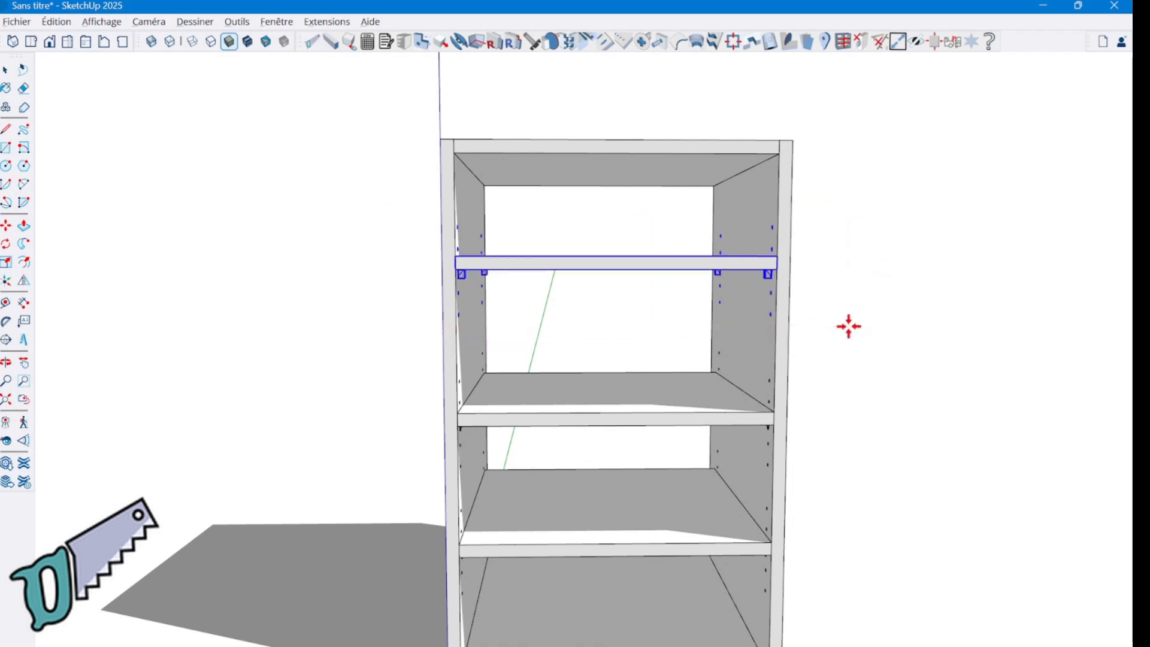
right_click(849, 327)
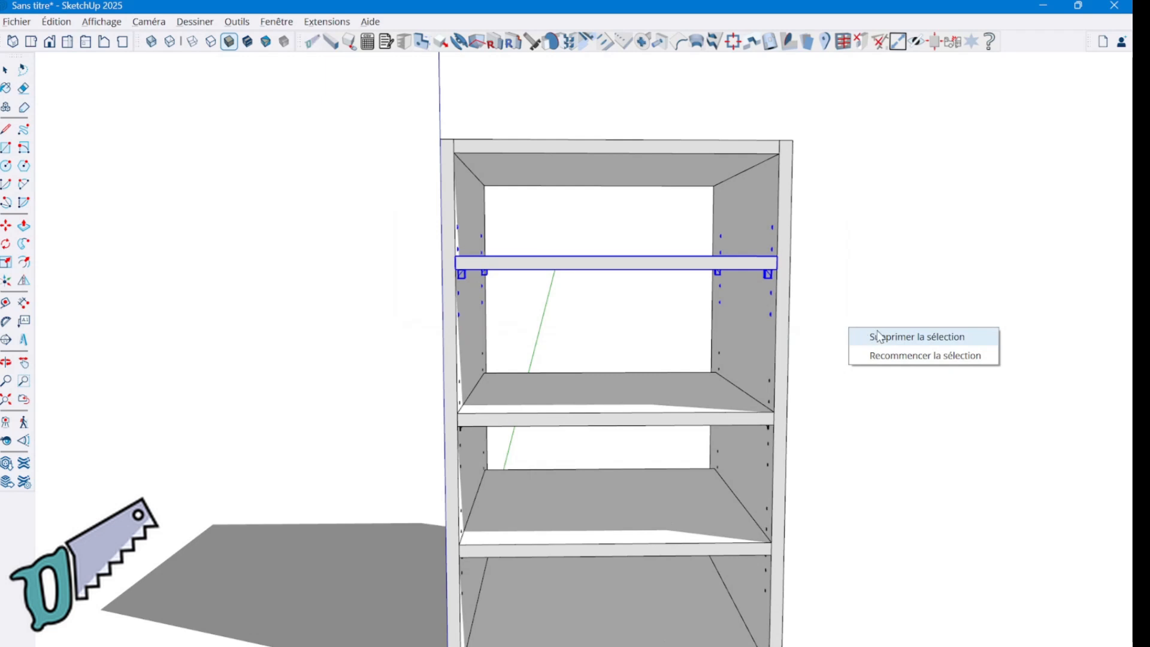
left_click(880, 333)
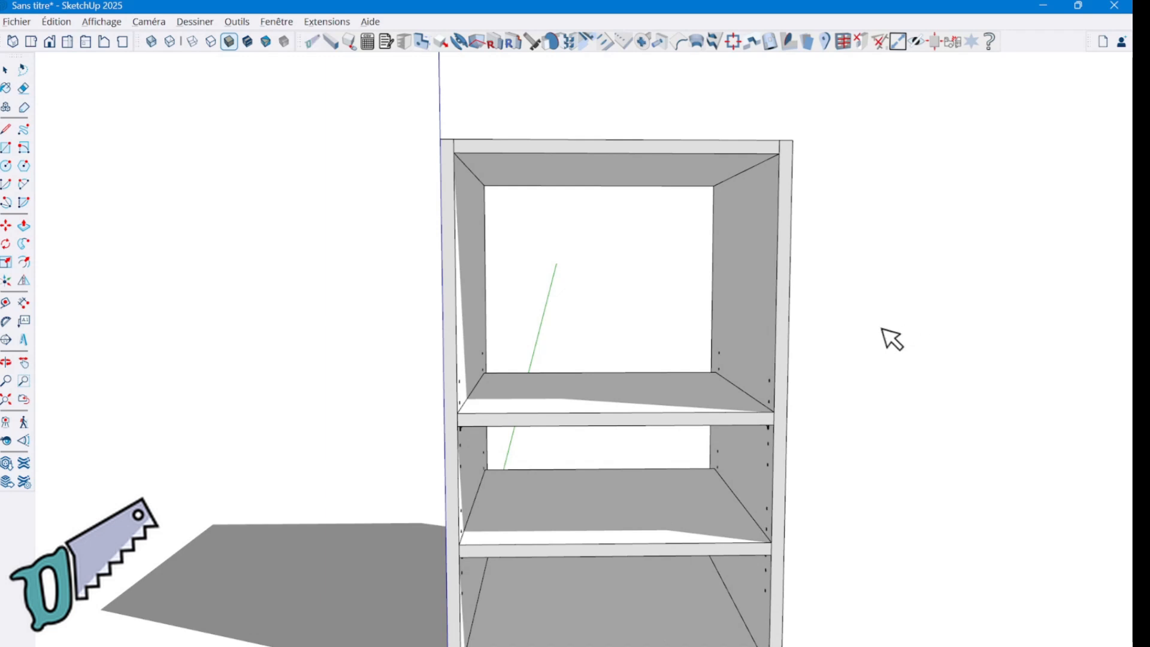
Move the highest remaining shelf upward in the cabinet together with its supports and holes.
middle_click_drag(333, 316, 330, 224)
left_click_drag(368, 292, 863, 453)
key("m")
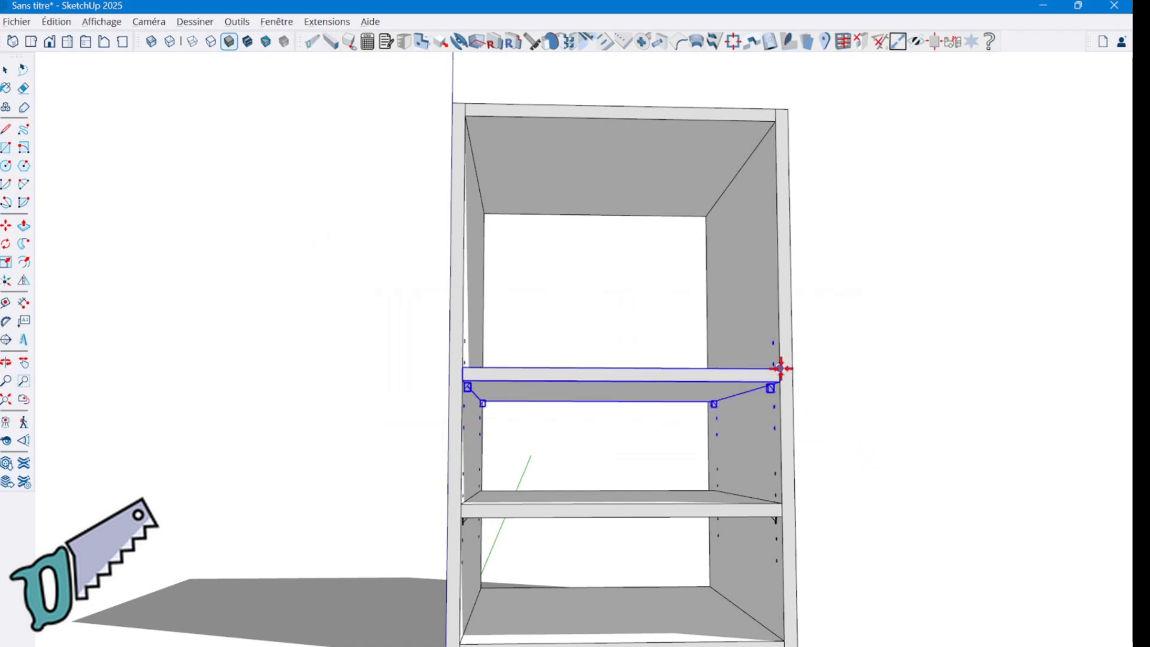
left_click(778, 368)
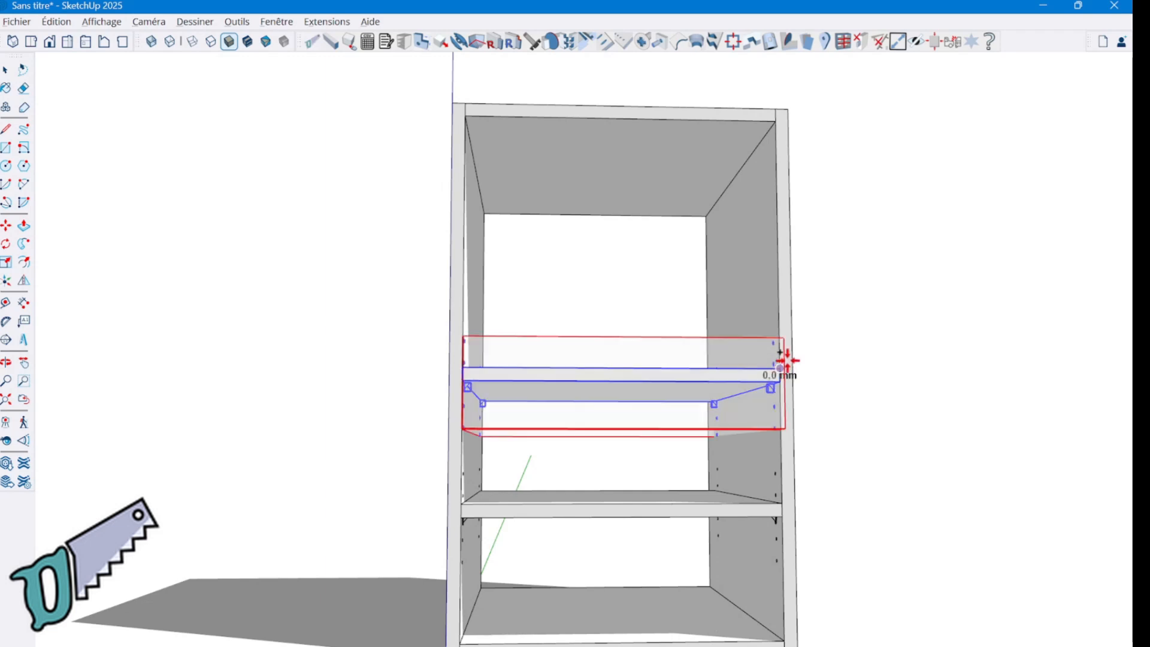
left_click(788, 257)
middle_click_drag(896, 250, 830, 350)
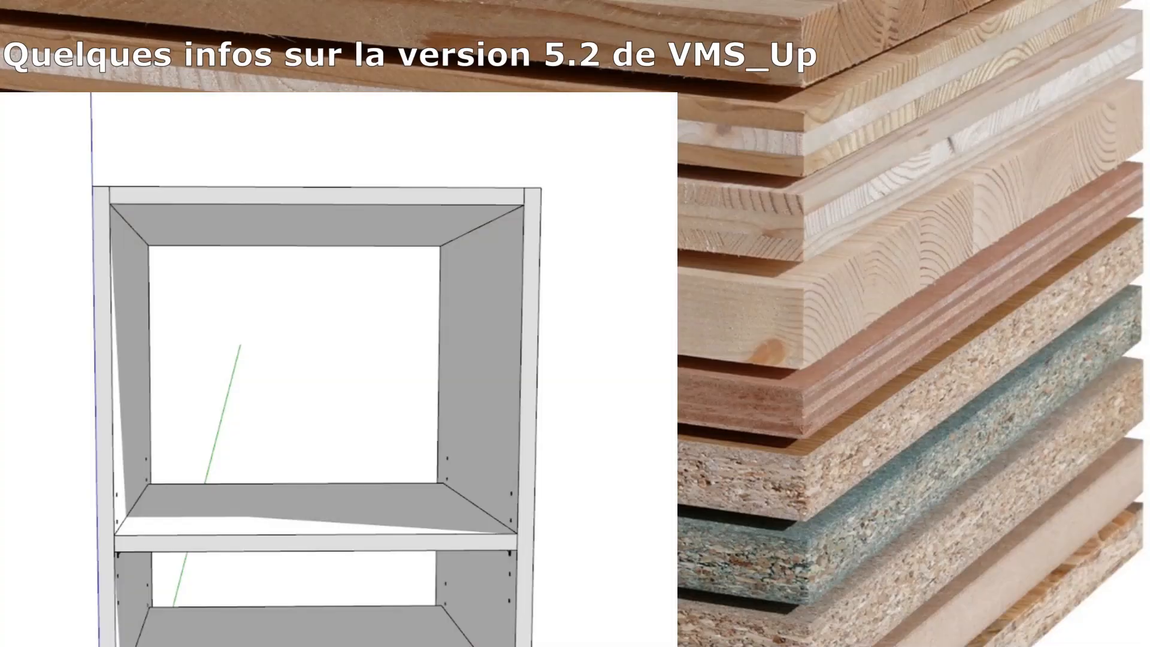
middle_click_drag(171, 367, 182, 311)
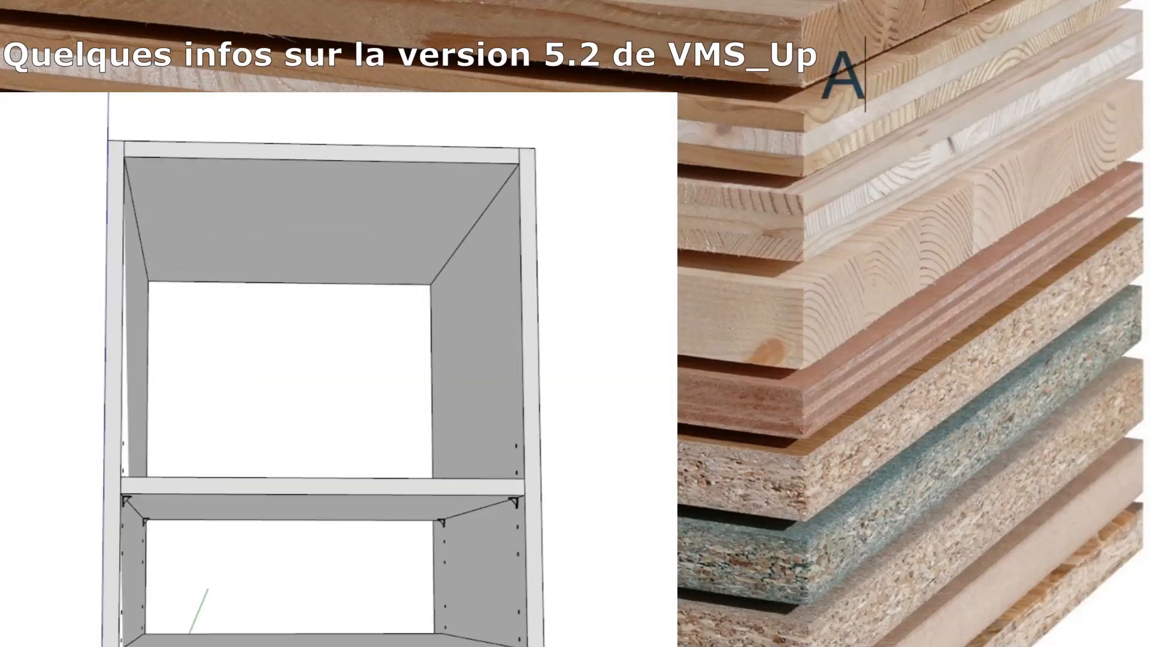